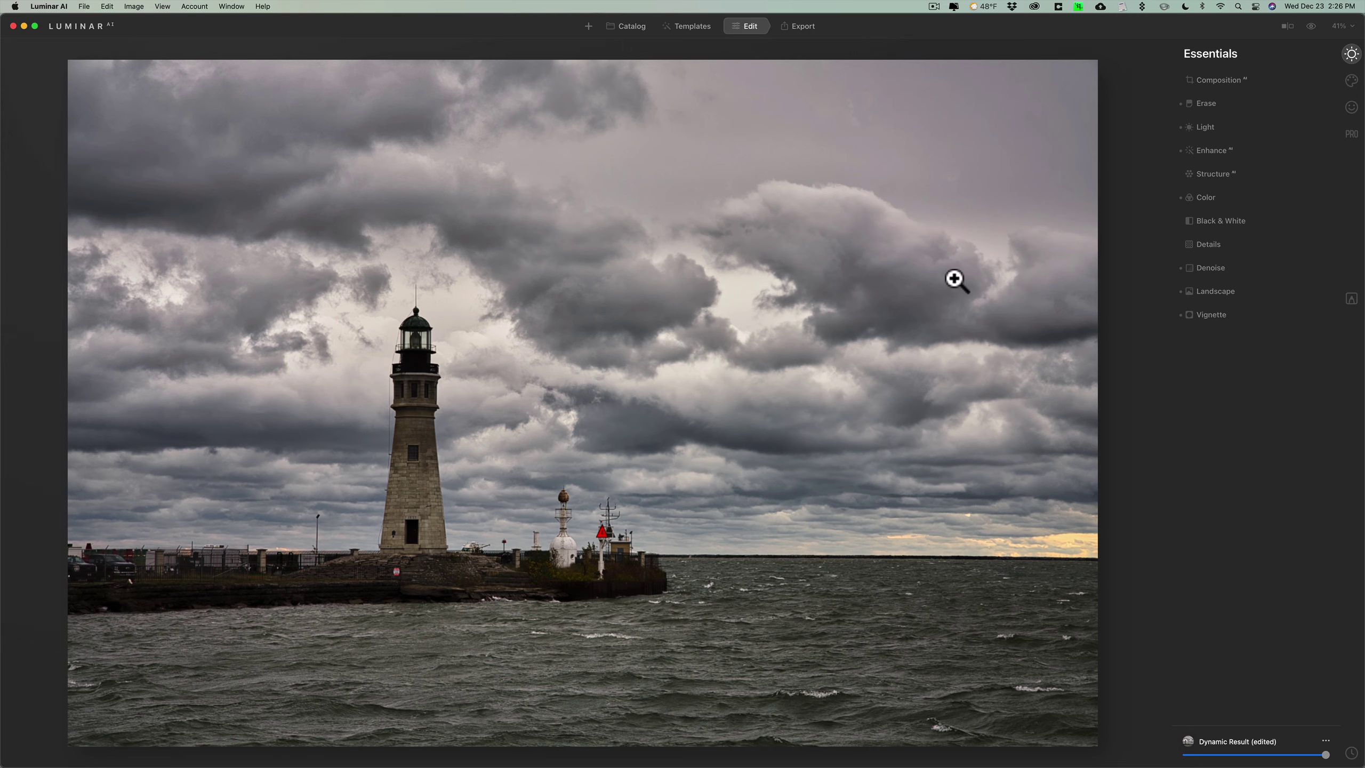
- Set the Structure AI amount to 32 and switch its mask type to Gradient Mask
left_click(1241, 177)
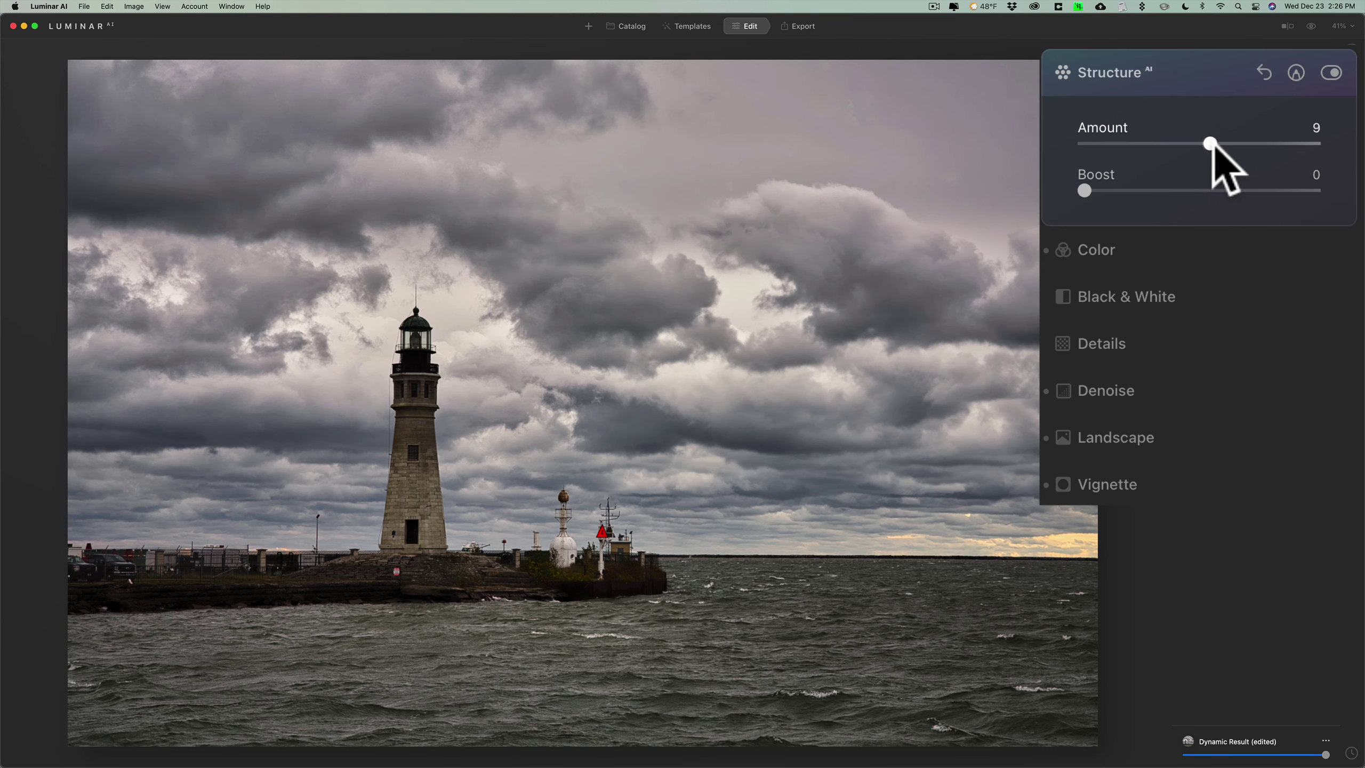
mouse_move(1215, 145)
left_mouse_down()
mouse_move(1260, 146)
mouse_move(1236, 143)
left_mouse_up()
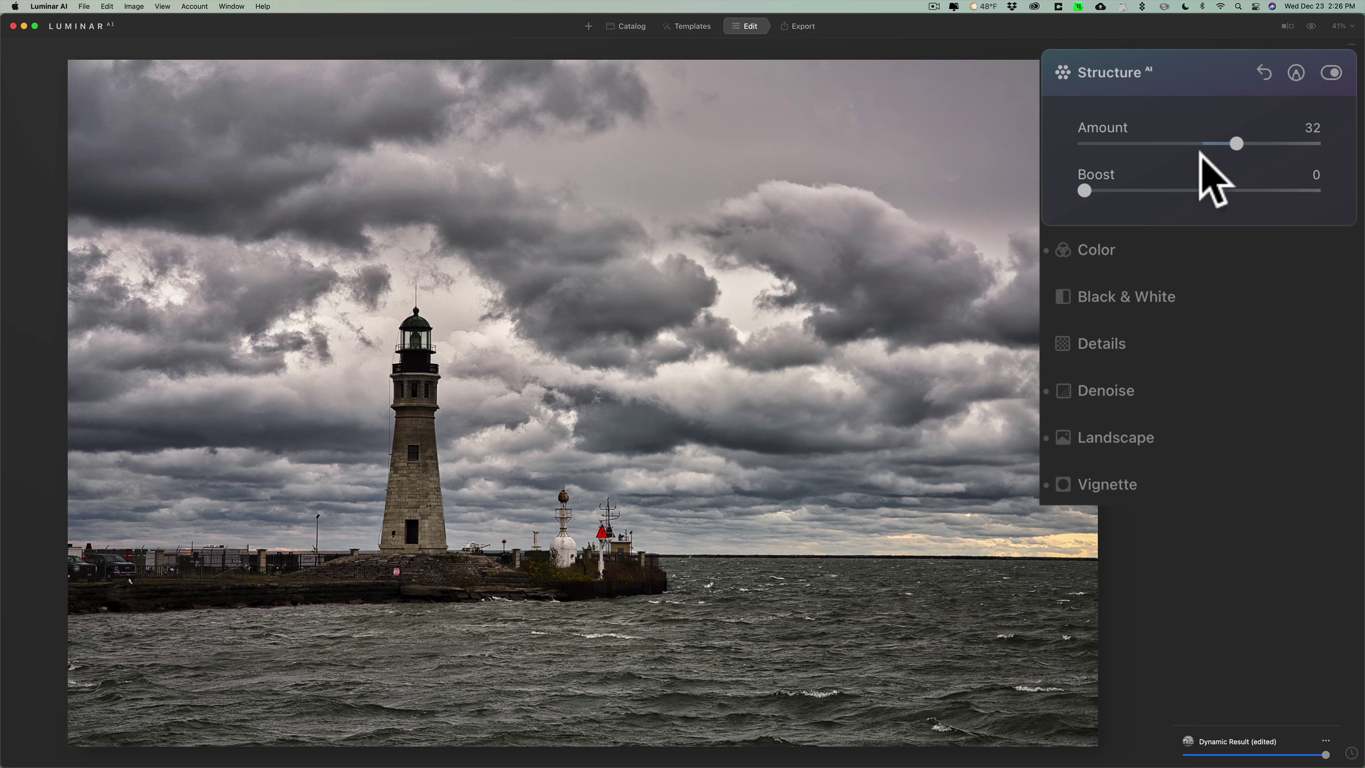
left_click(1294, 73)
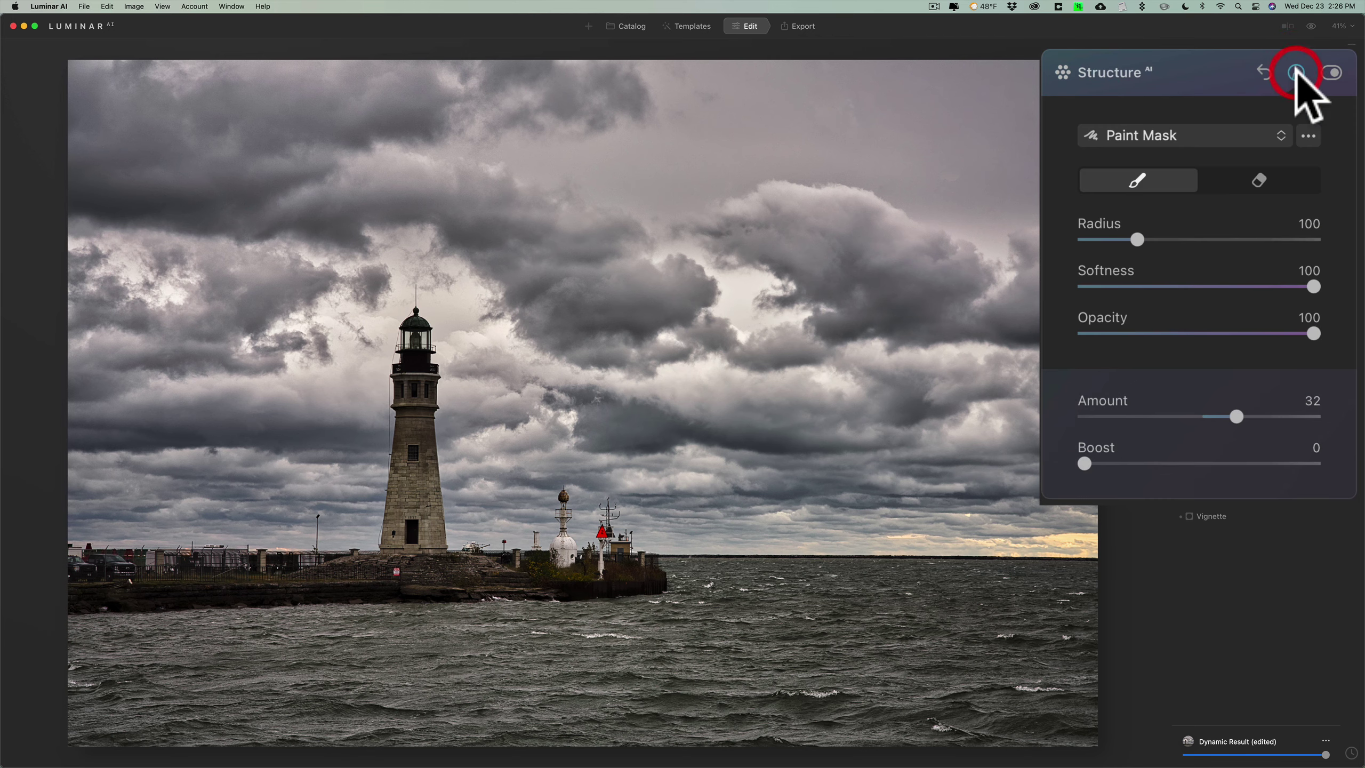
left_click(1284, 137)
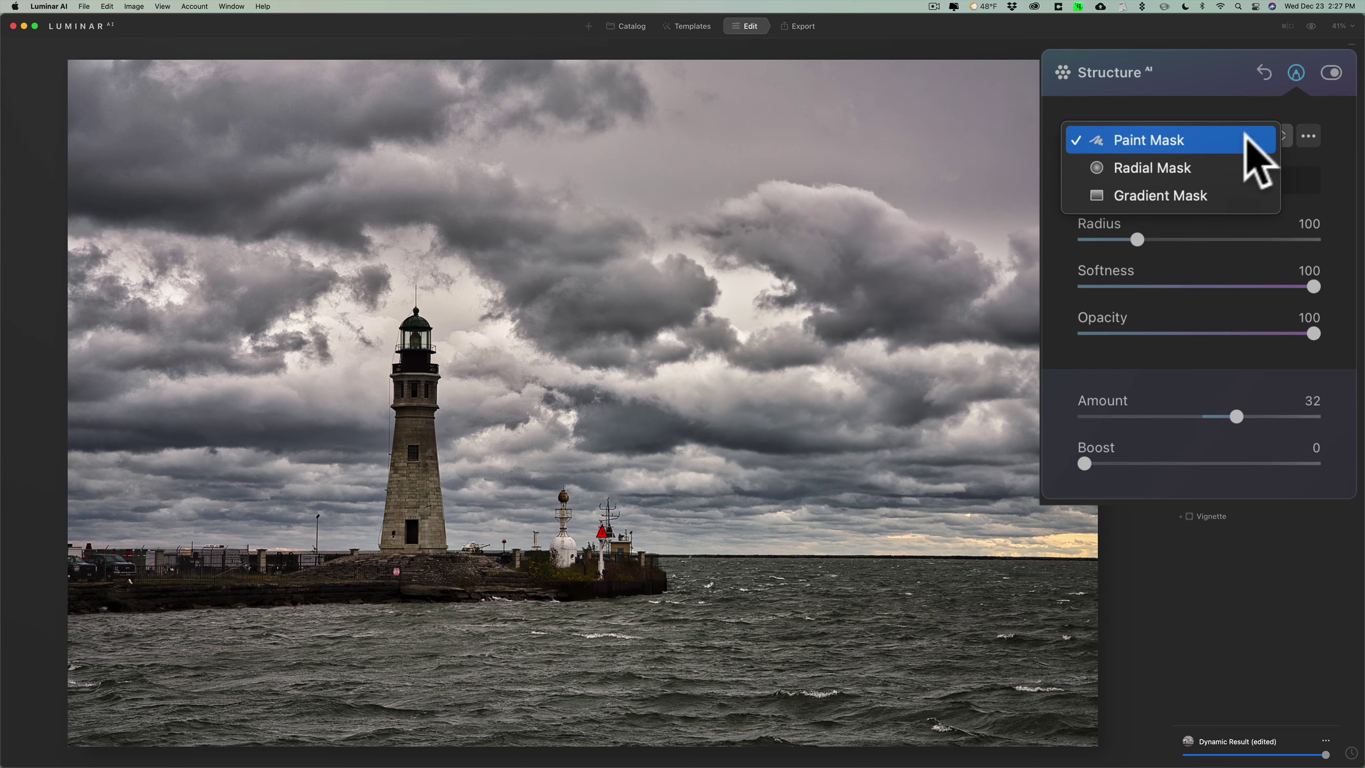
left_click(1201, 194)
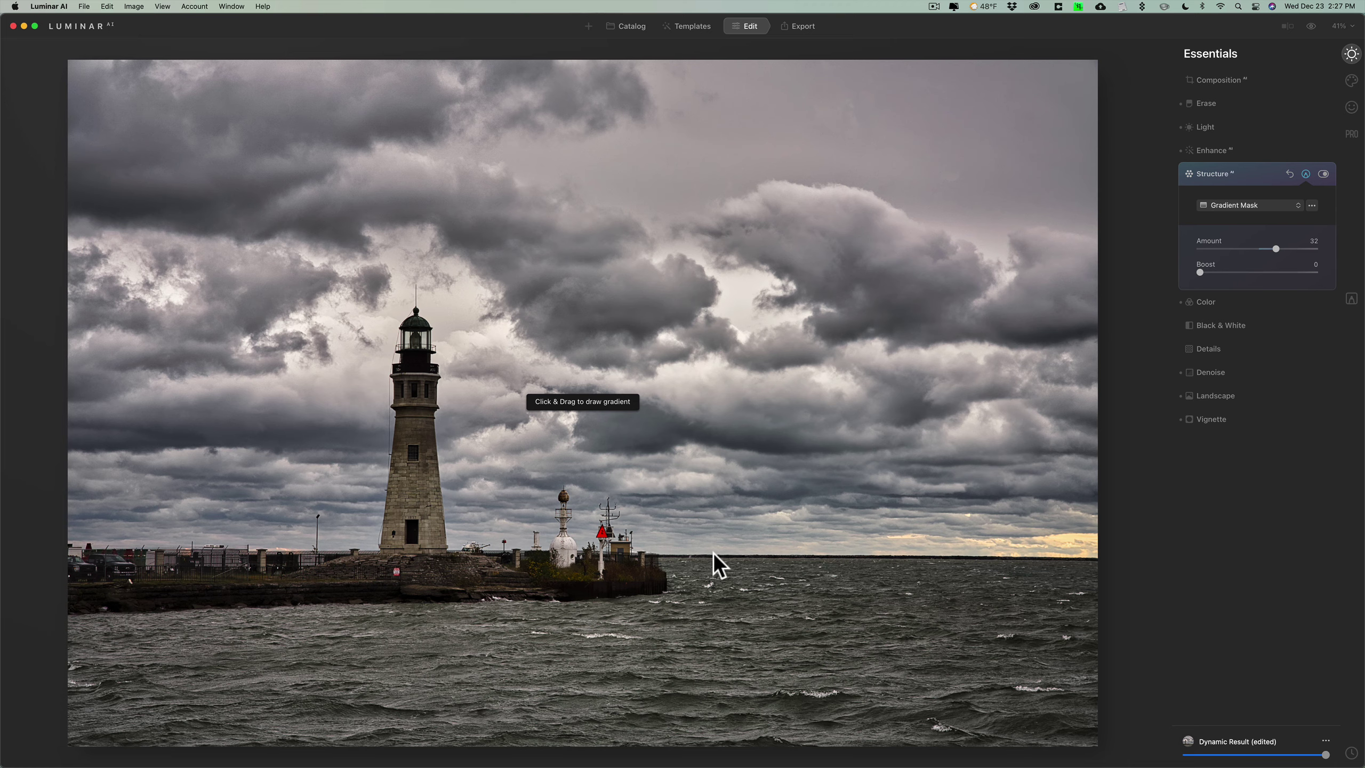
- Draw a gradient mask along the horizon, invert it to cover the sky, and narrow its transition near the waterline
left_click_drag(715, 554, 713, 591)
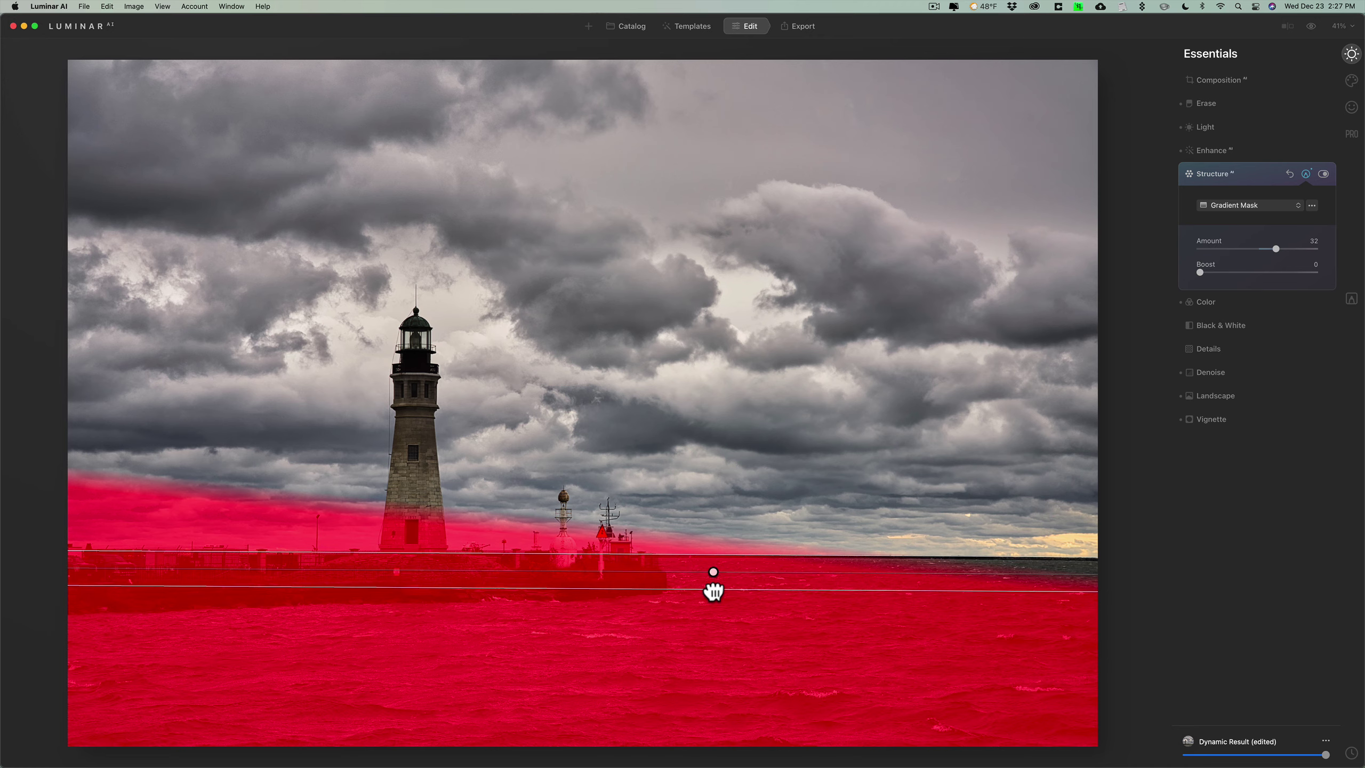
key("super+i")
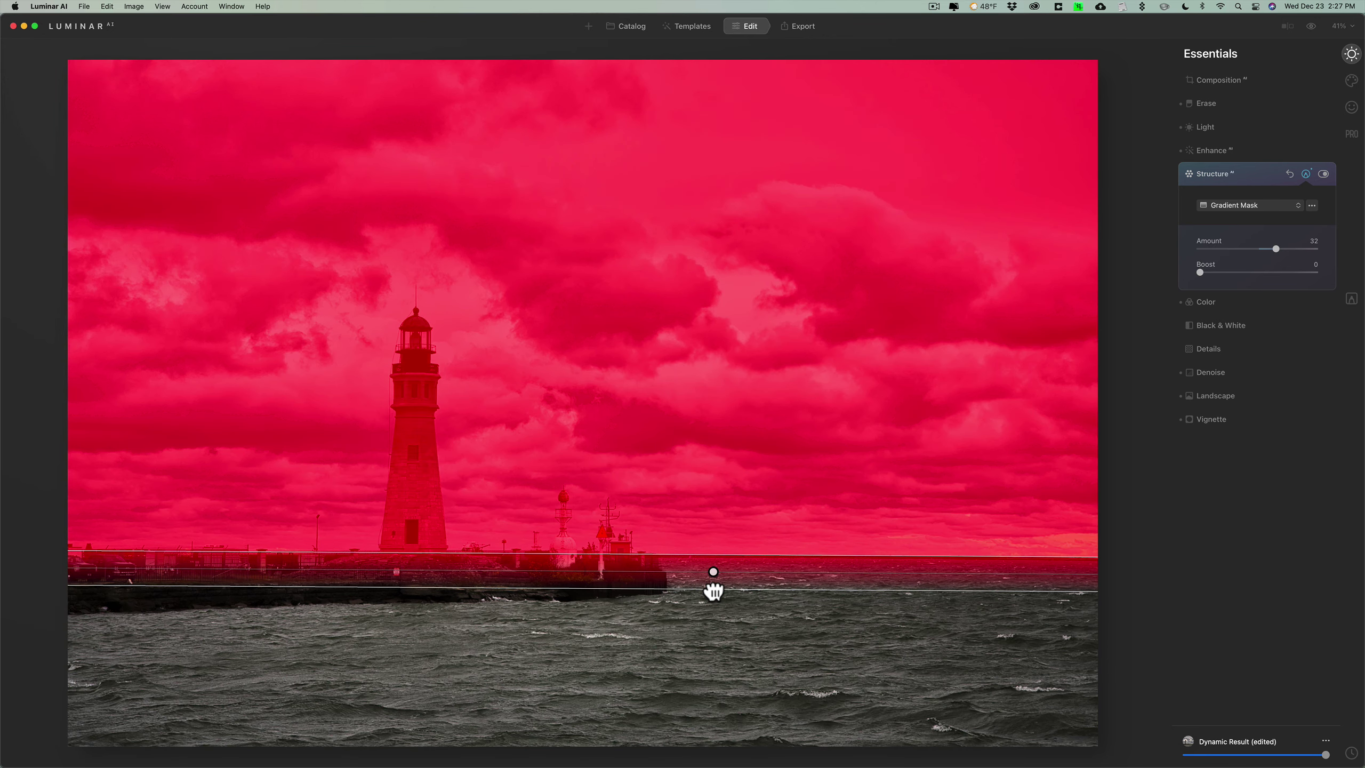
left_click_drag(713, 591, 712, 575)
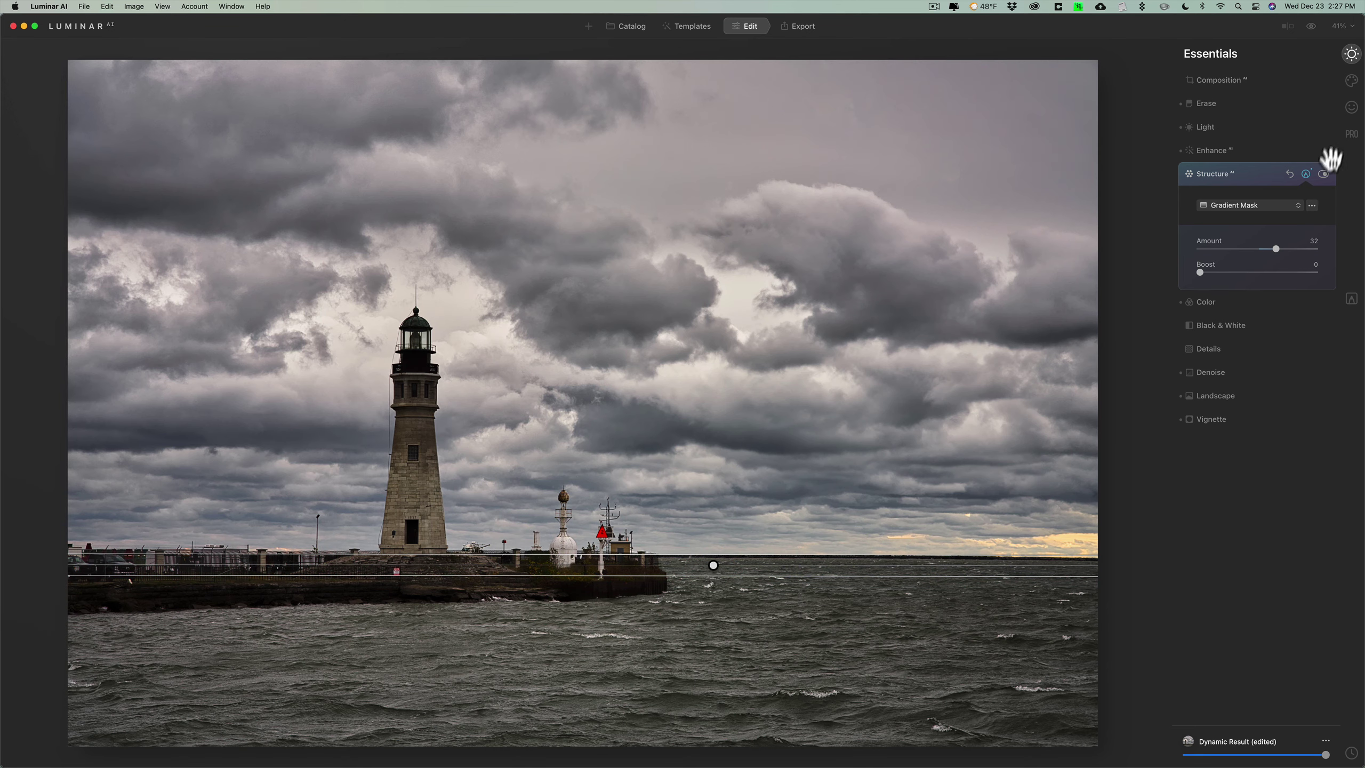
- Try the masked Structure AI with Amount and Boost at 100, settling on Amount 28 and Boost 0
left_click_drag(1275, 248, 1317, 248)
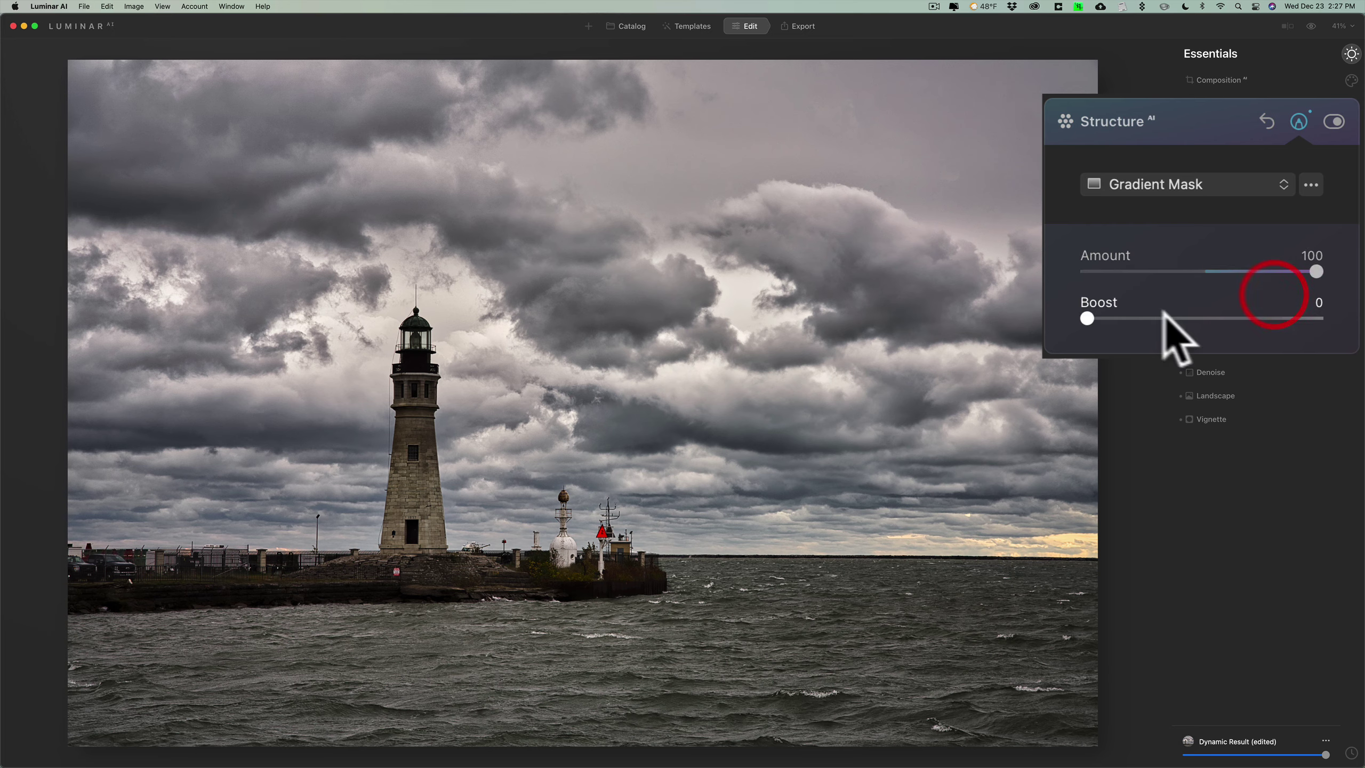
left_click_drag(1086, 318, 1316, 318)
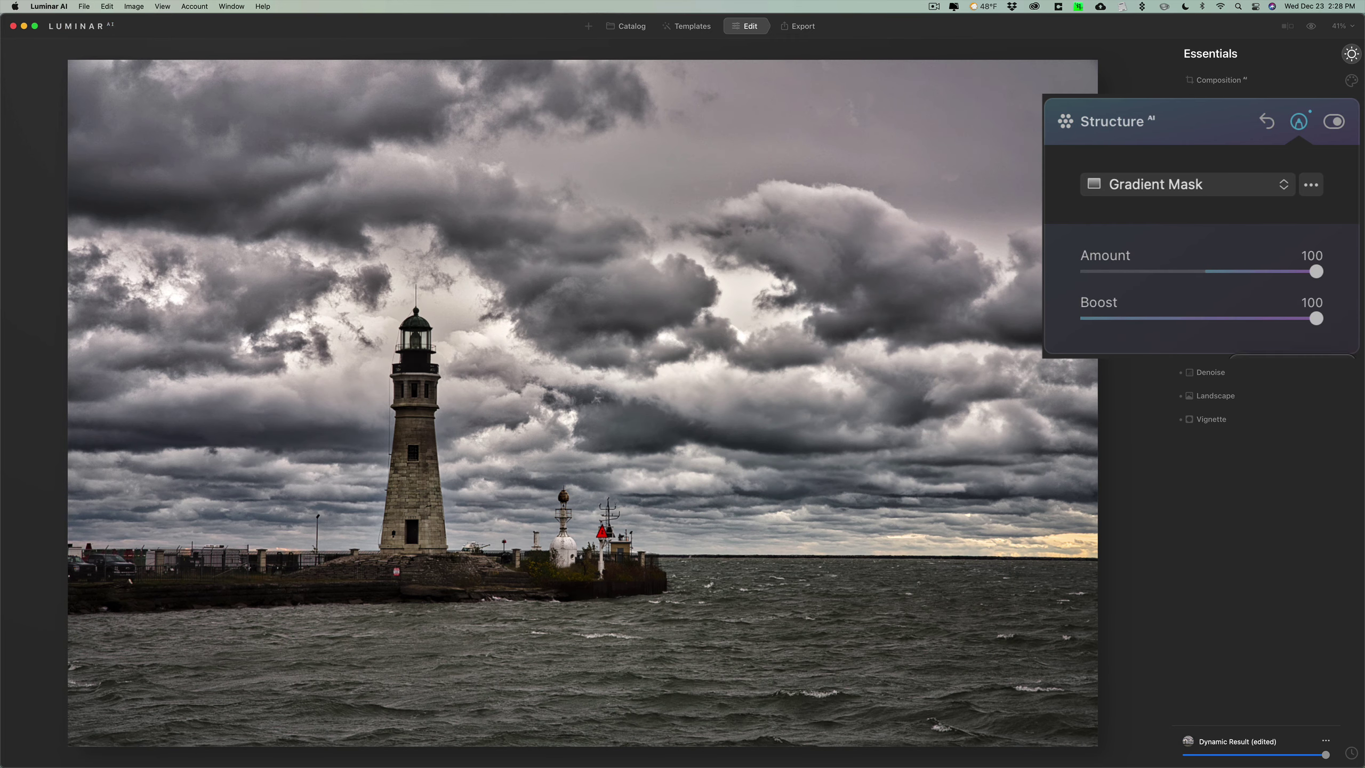
left_click_drag(1316, 271, 1234, 271)
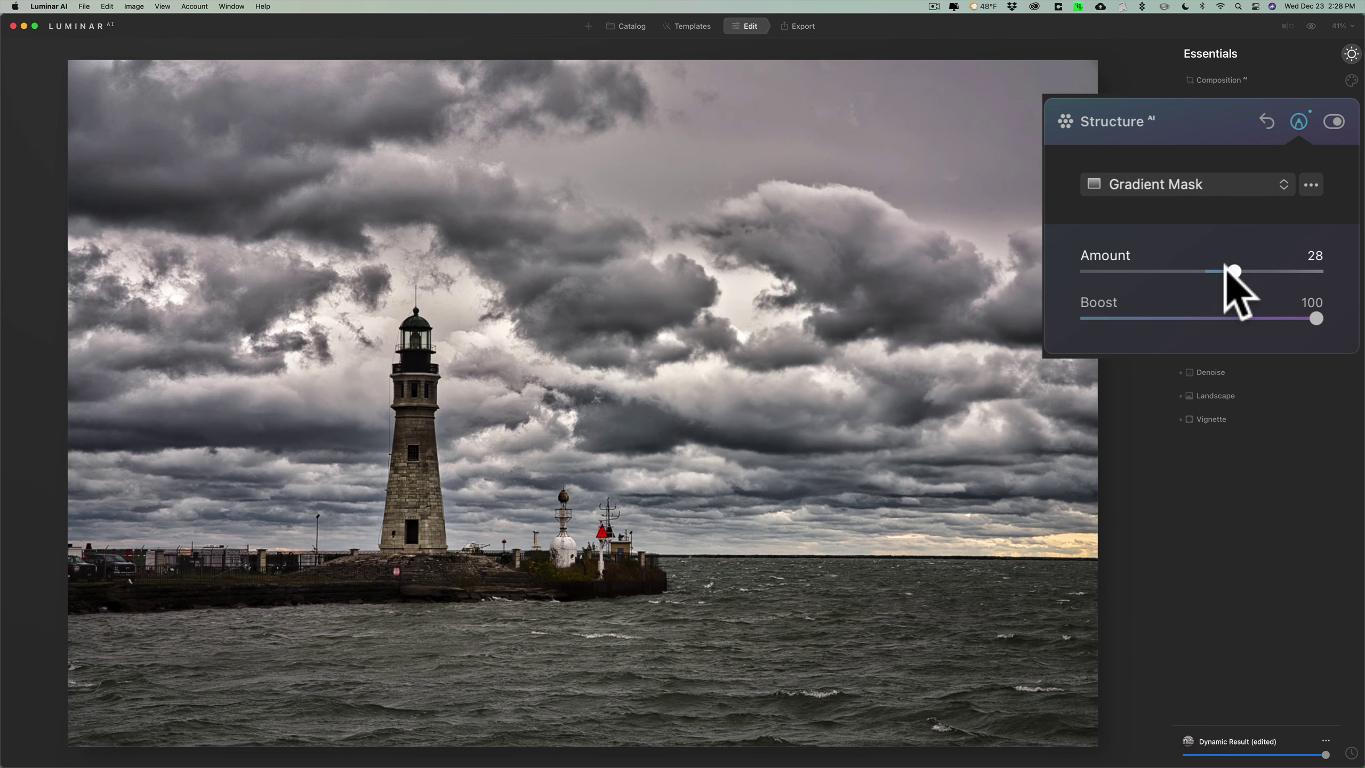
left_click(1257, 297)
left_click_drag(1316, 320, 1081, 319)
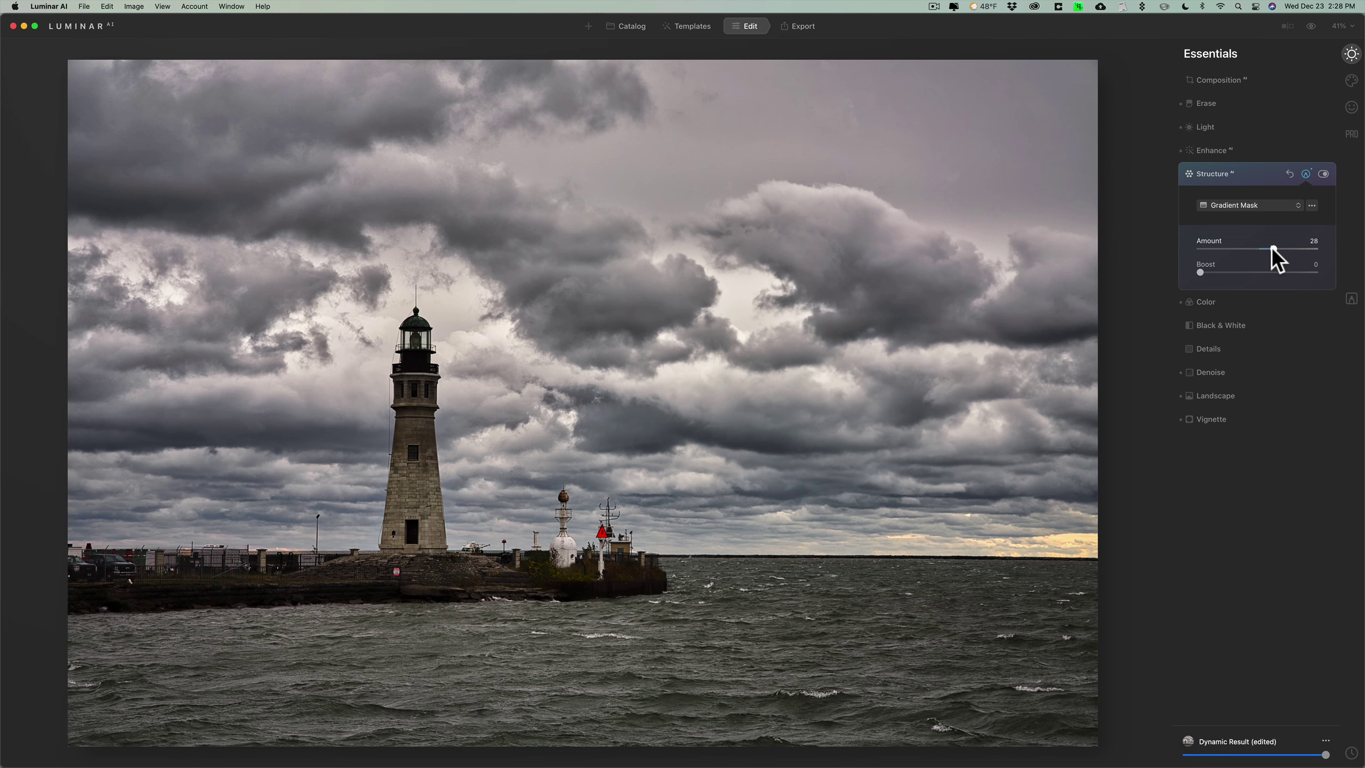
left_click(1255, 171)
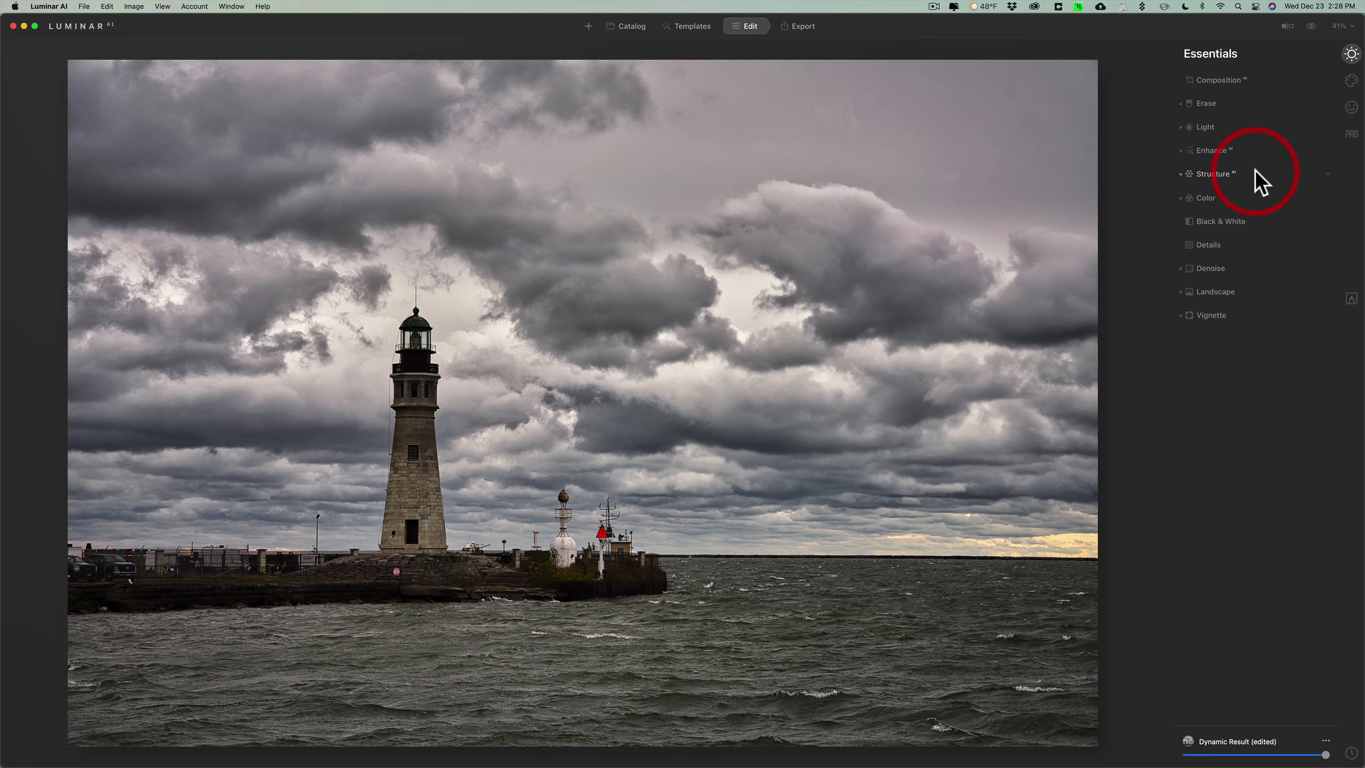
- Look through the available options of the Light and Vignette tools
left_click(1234, 126)
left_click(1276, 131)
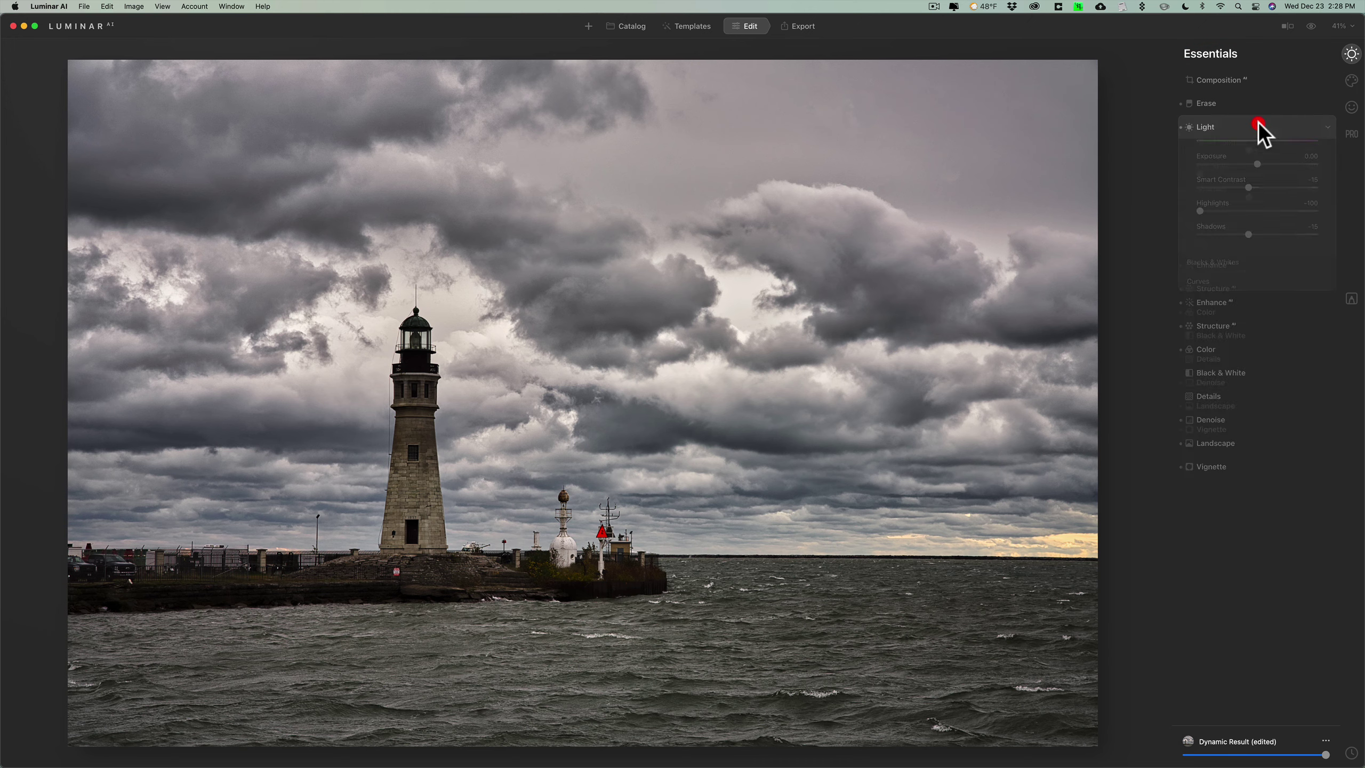
left_click(1279, 318)
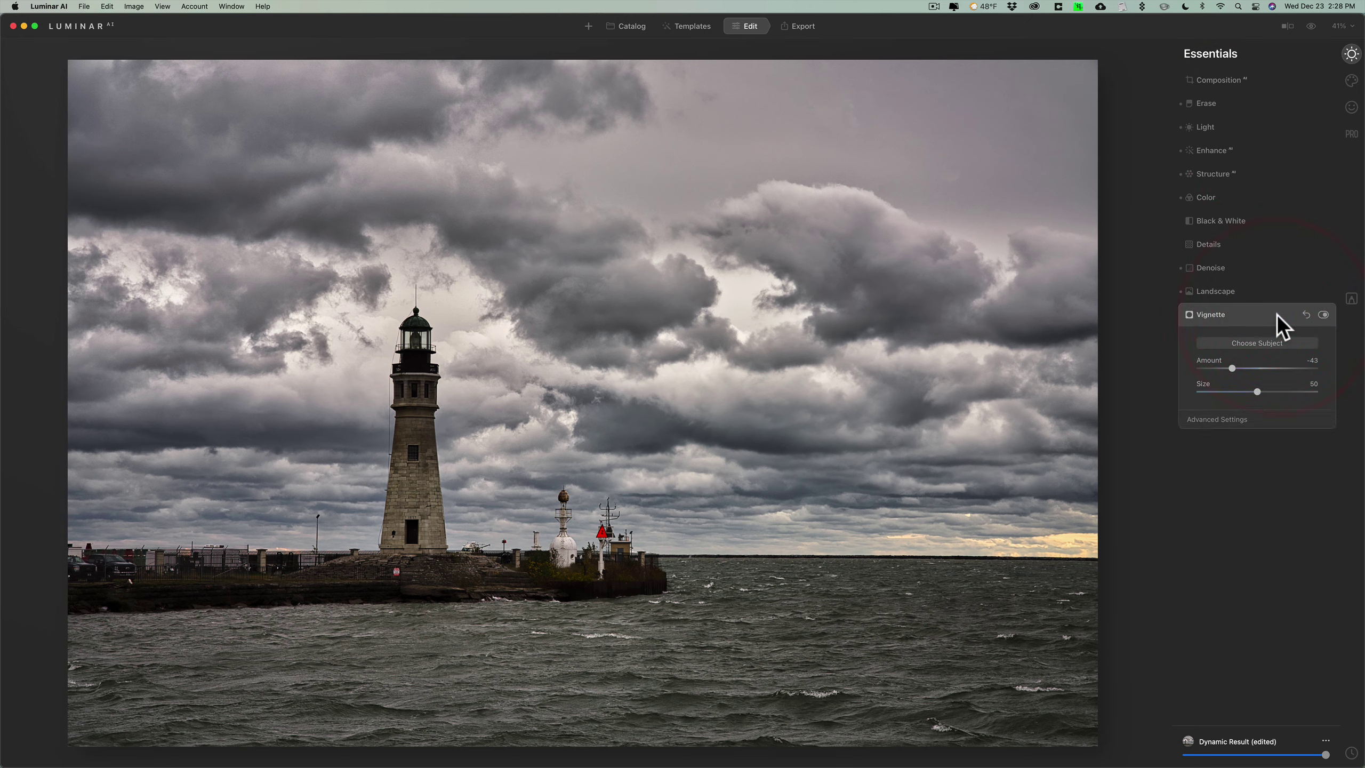
left_click(1278, 317)
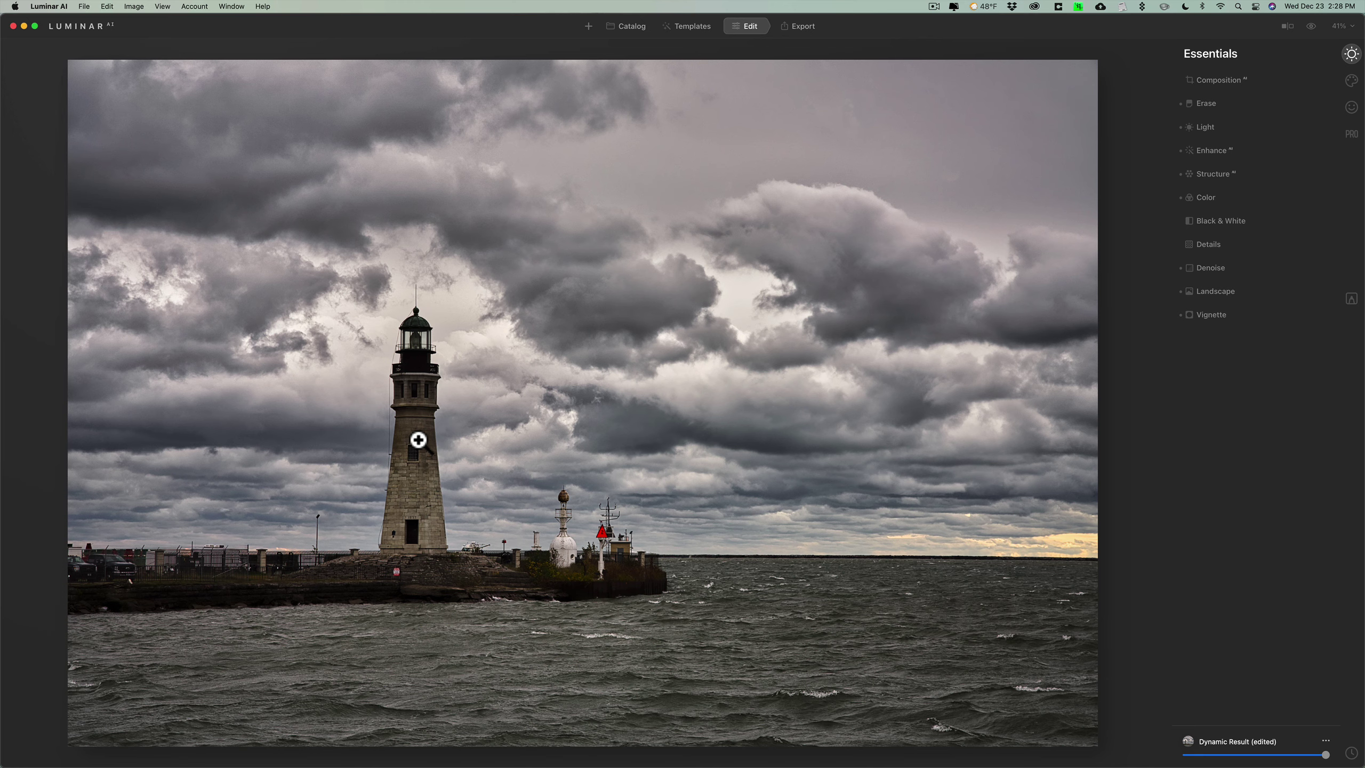
left_click(1260, 127)
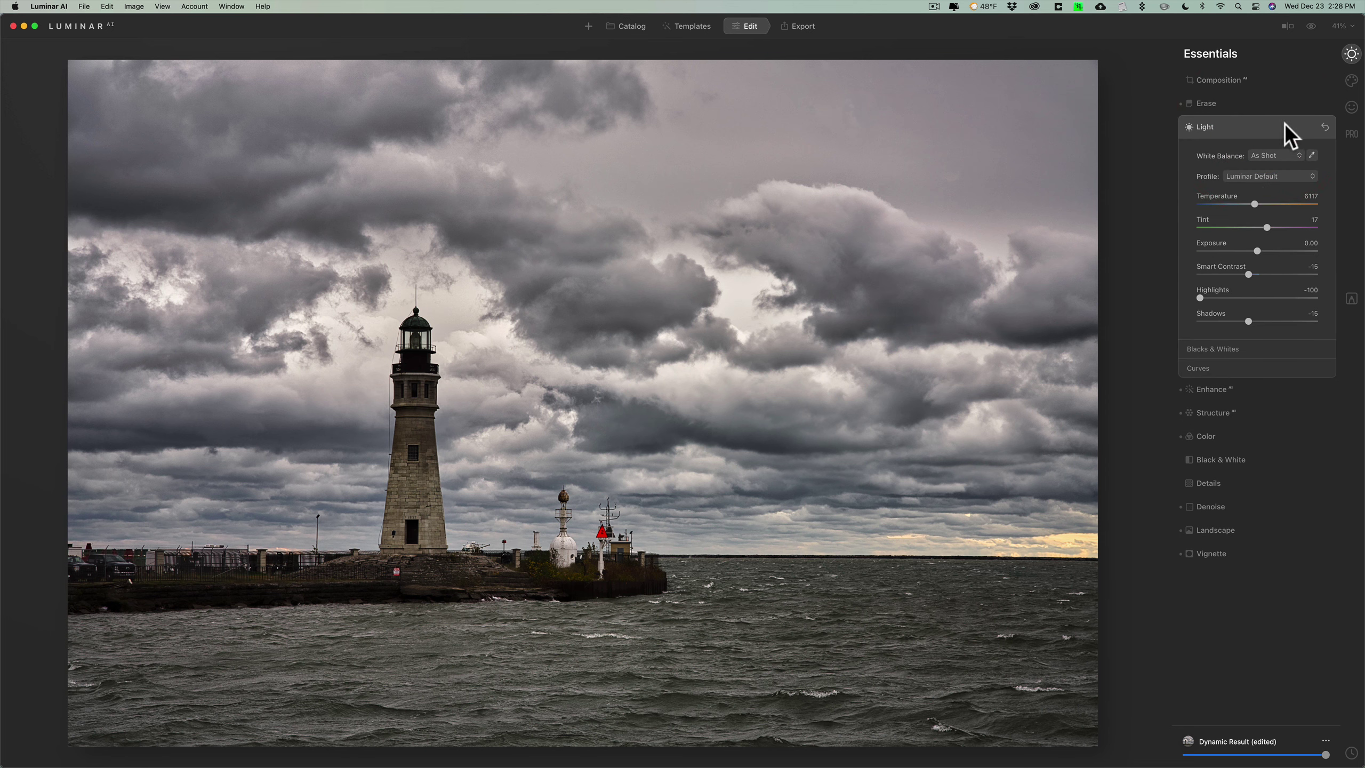
left_click(1238, 125)
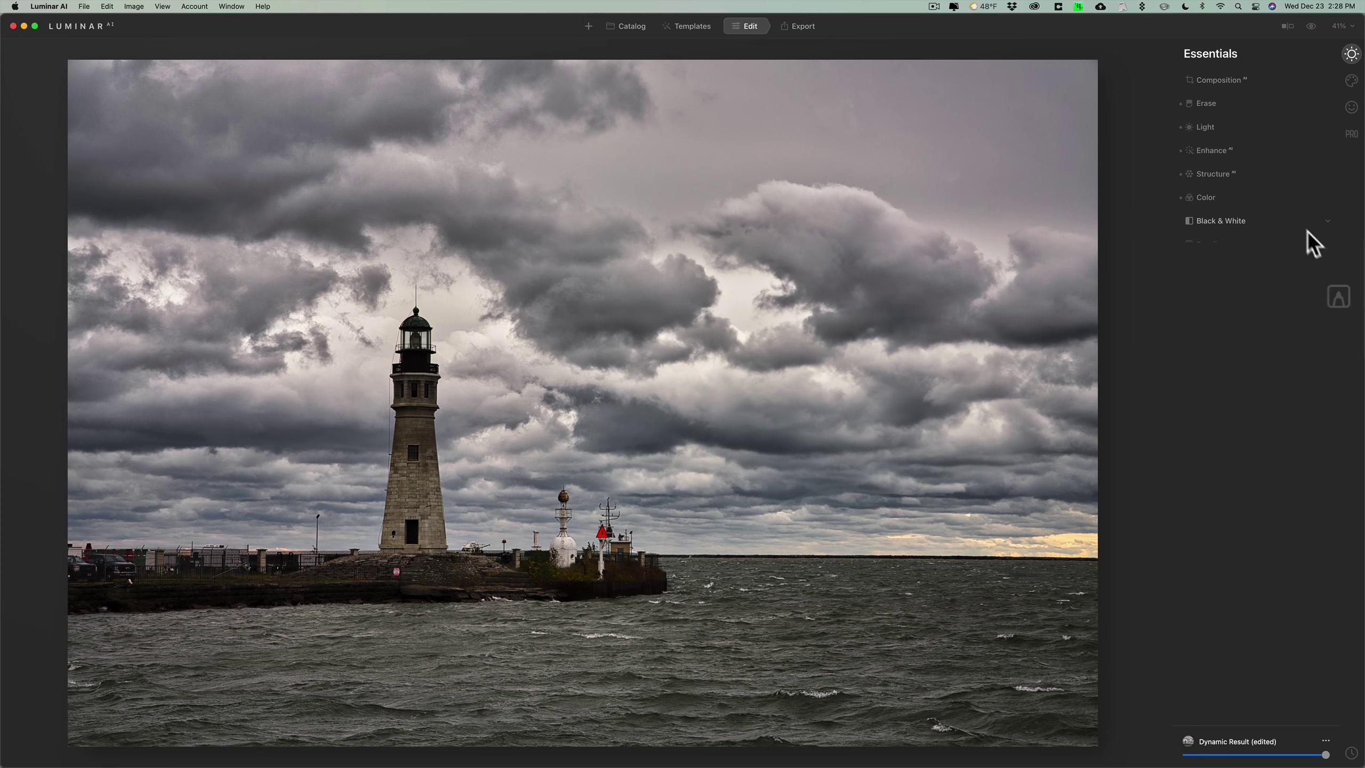
- Add a Basic local masking adjustment that uses a Paint Mask
left_click(1324, 295)
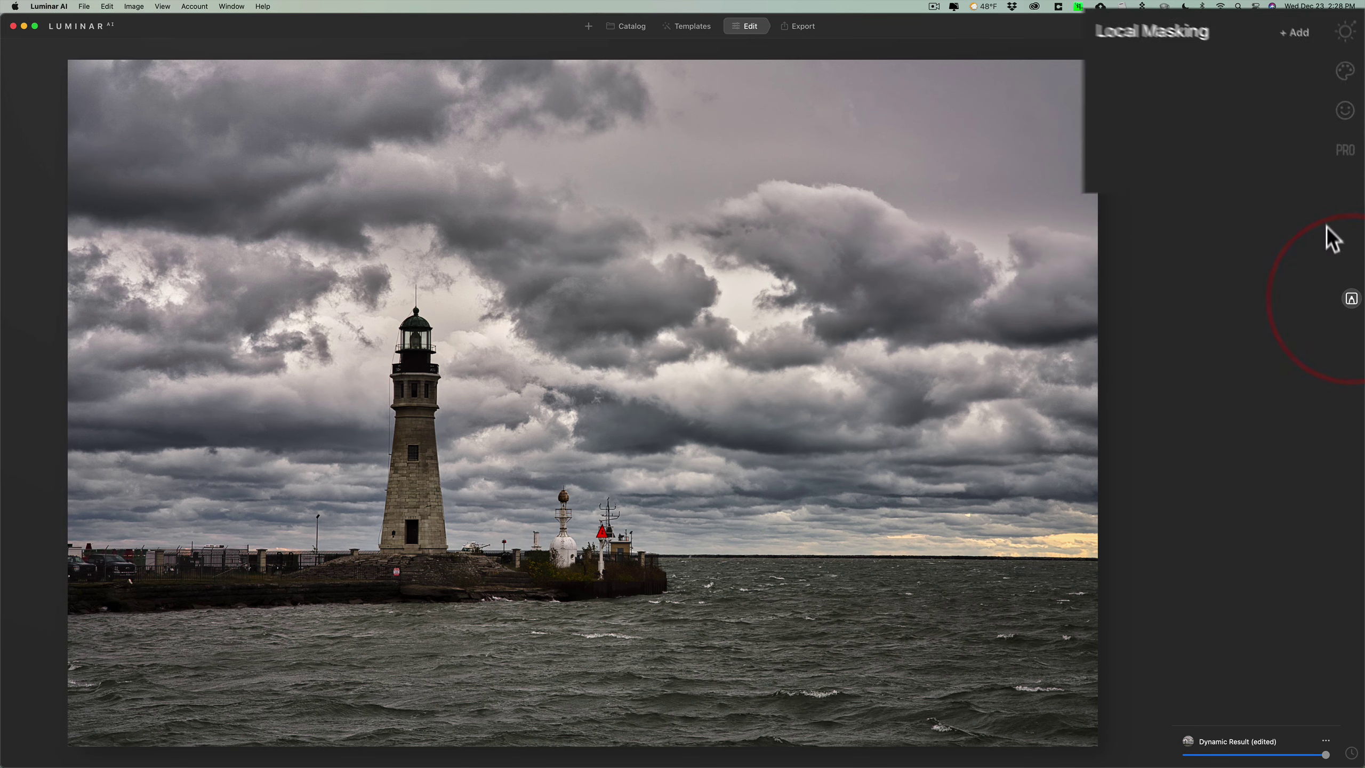
left_click(1272, 29)
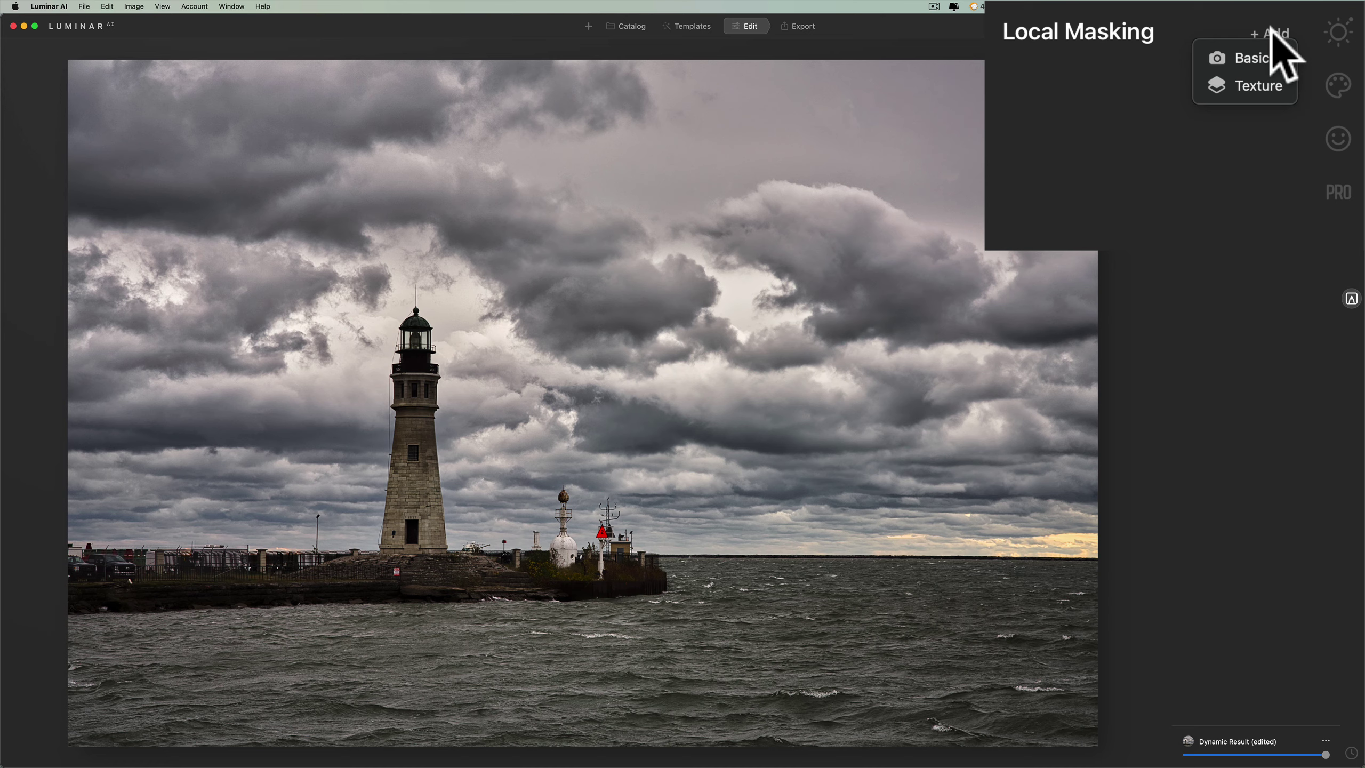
left_click(1249, 54)
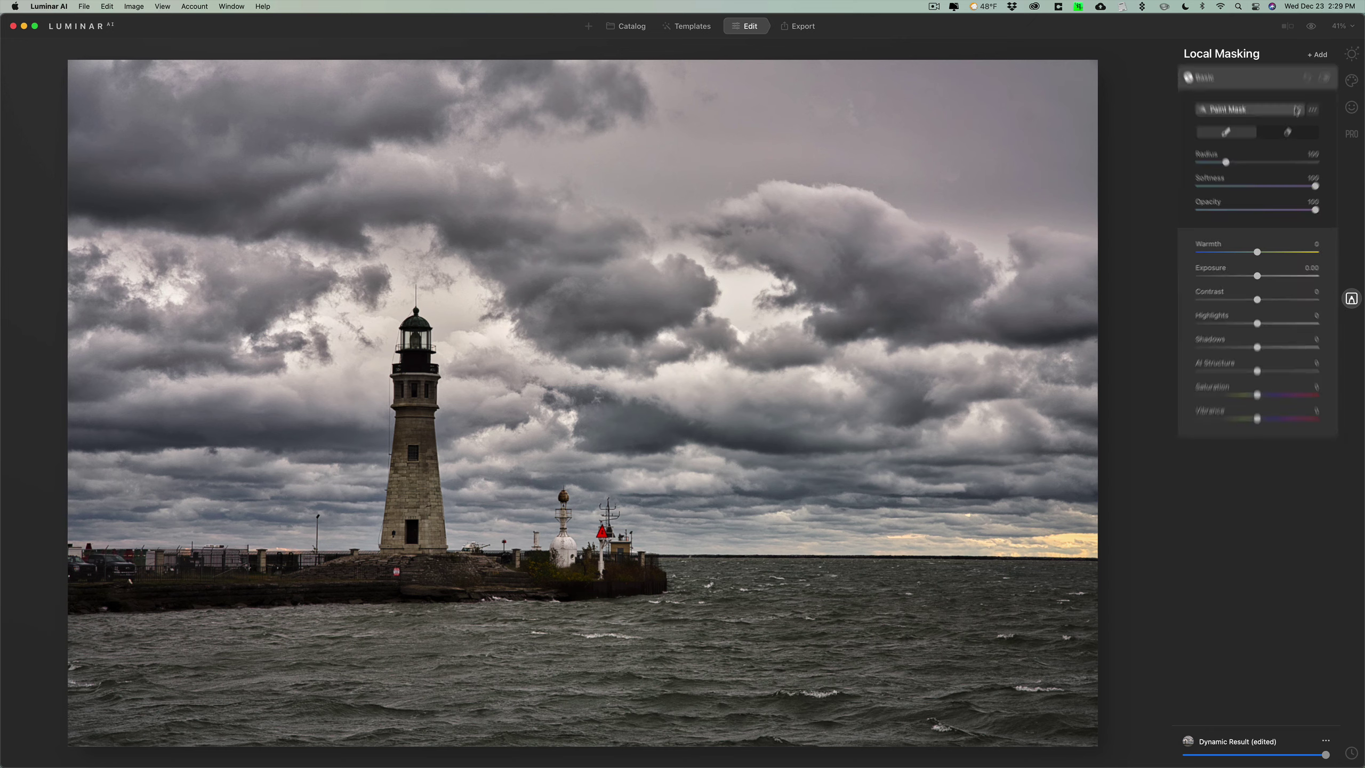
left_click(1297, 113)
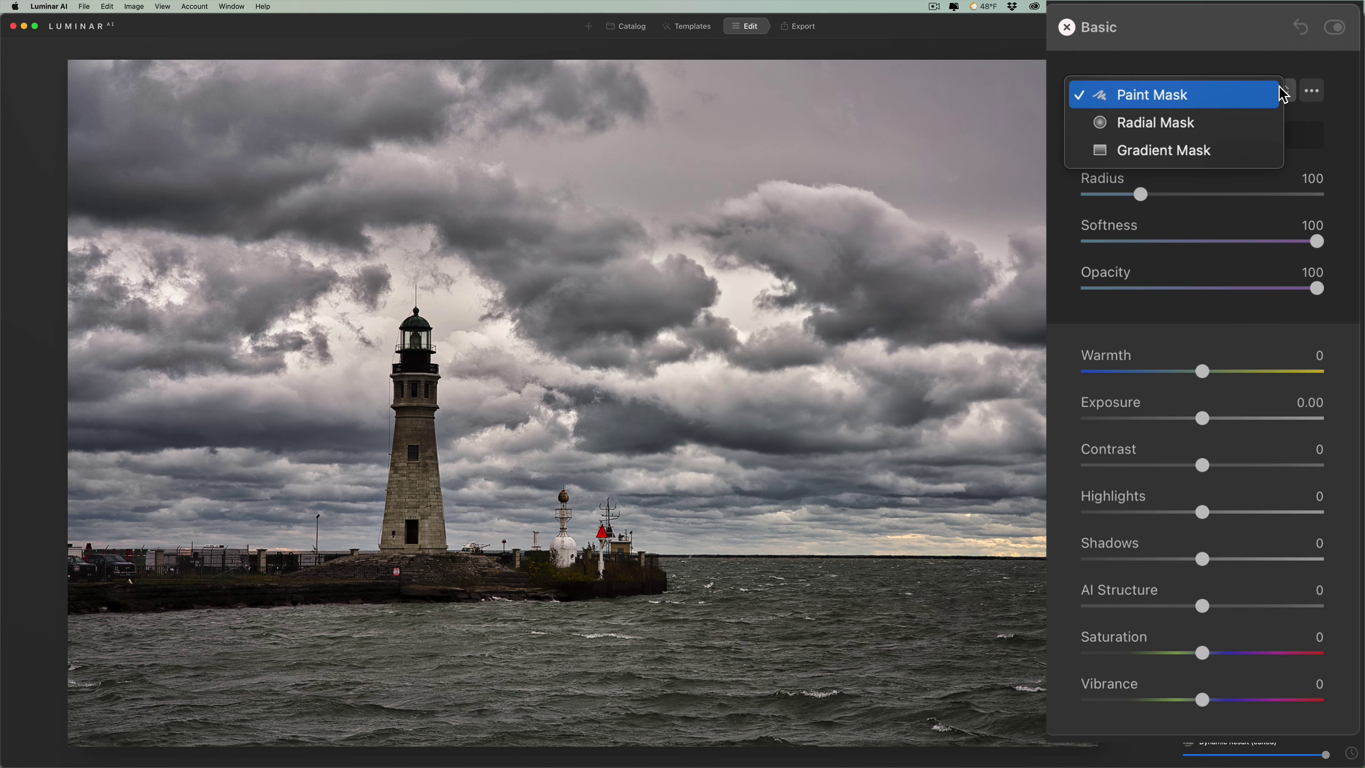
left_click(1238, 95)
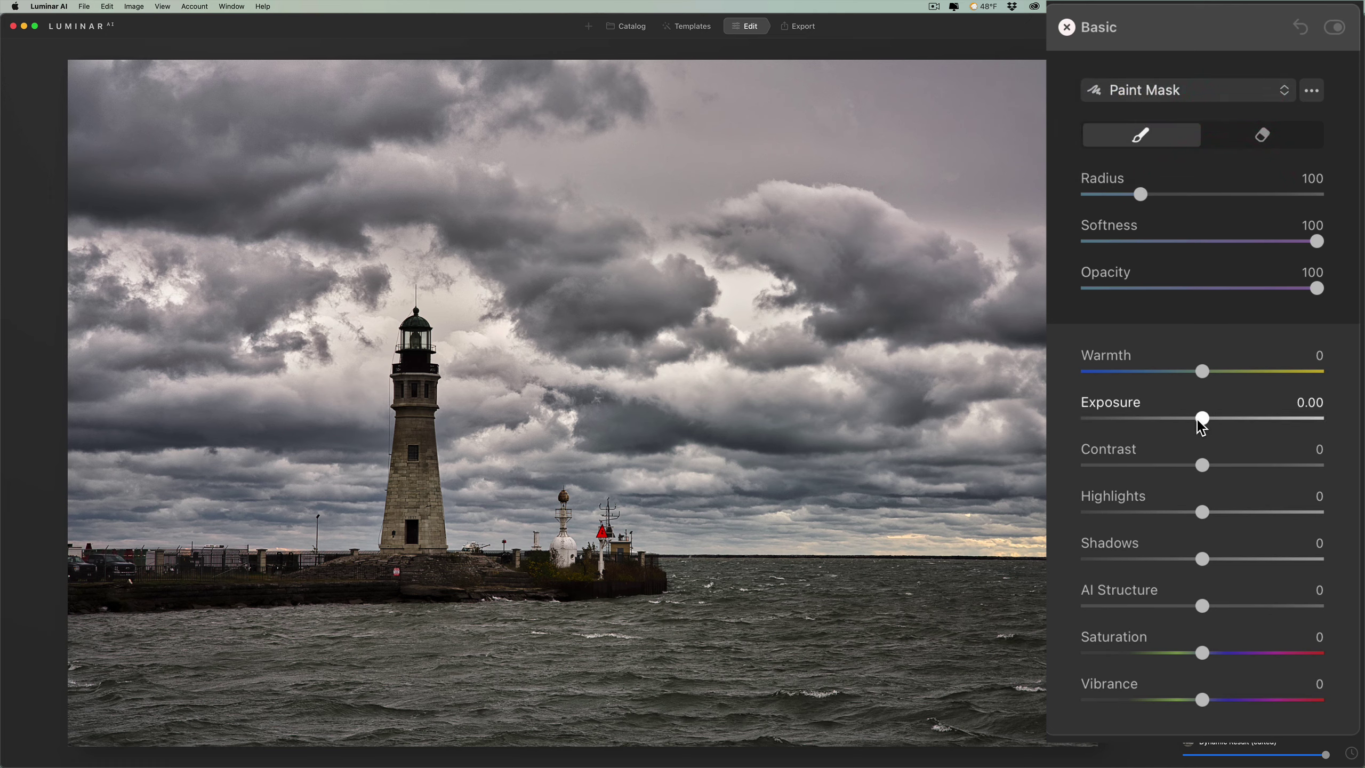
- Set the Basic adjustment's Exposure to 1.63 and its paint brush to radius 76 with softness and opacity at 100
left_click_drag(1200, 423, 1234, 430)
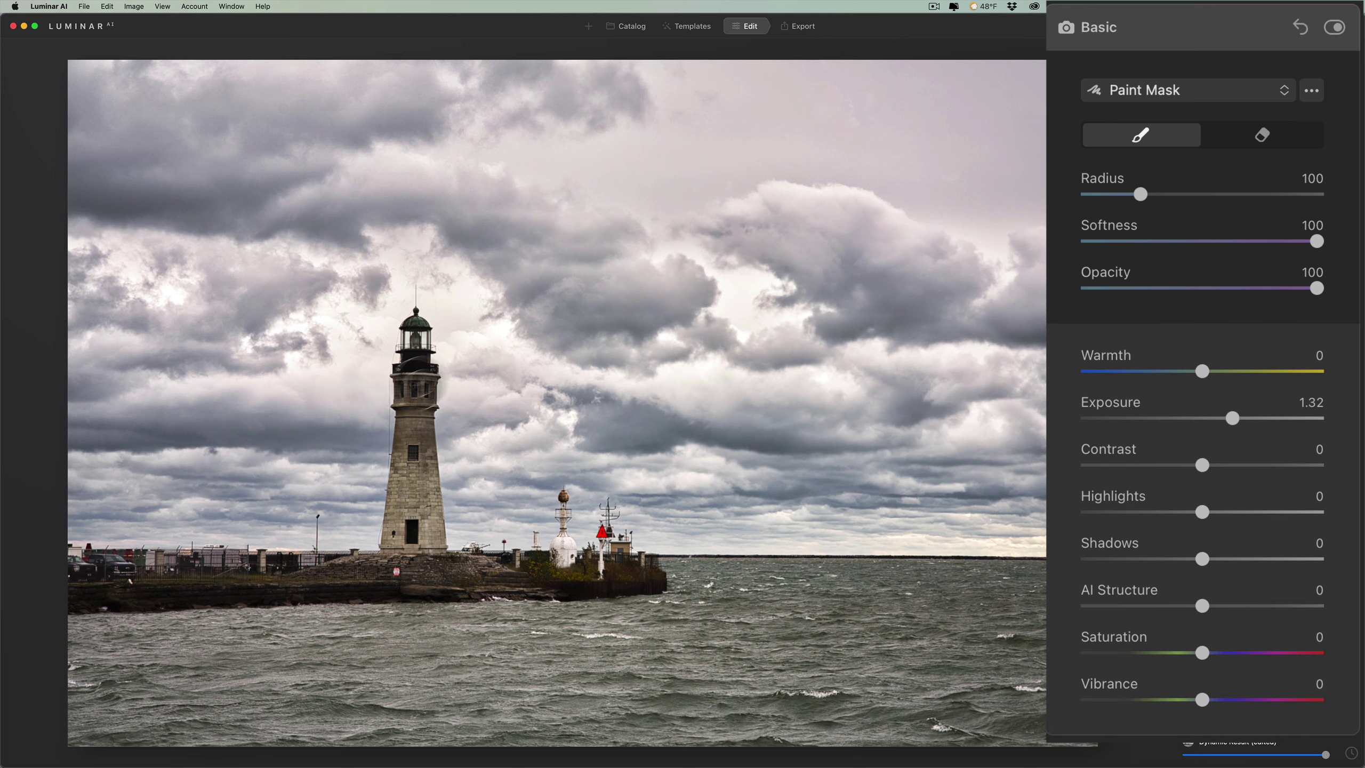
left_click(1146, 144)
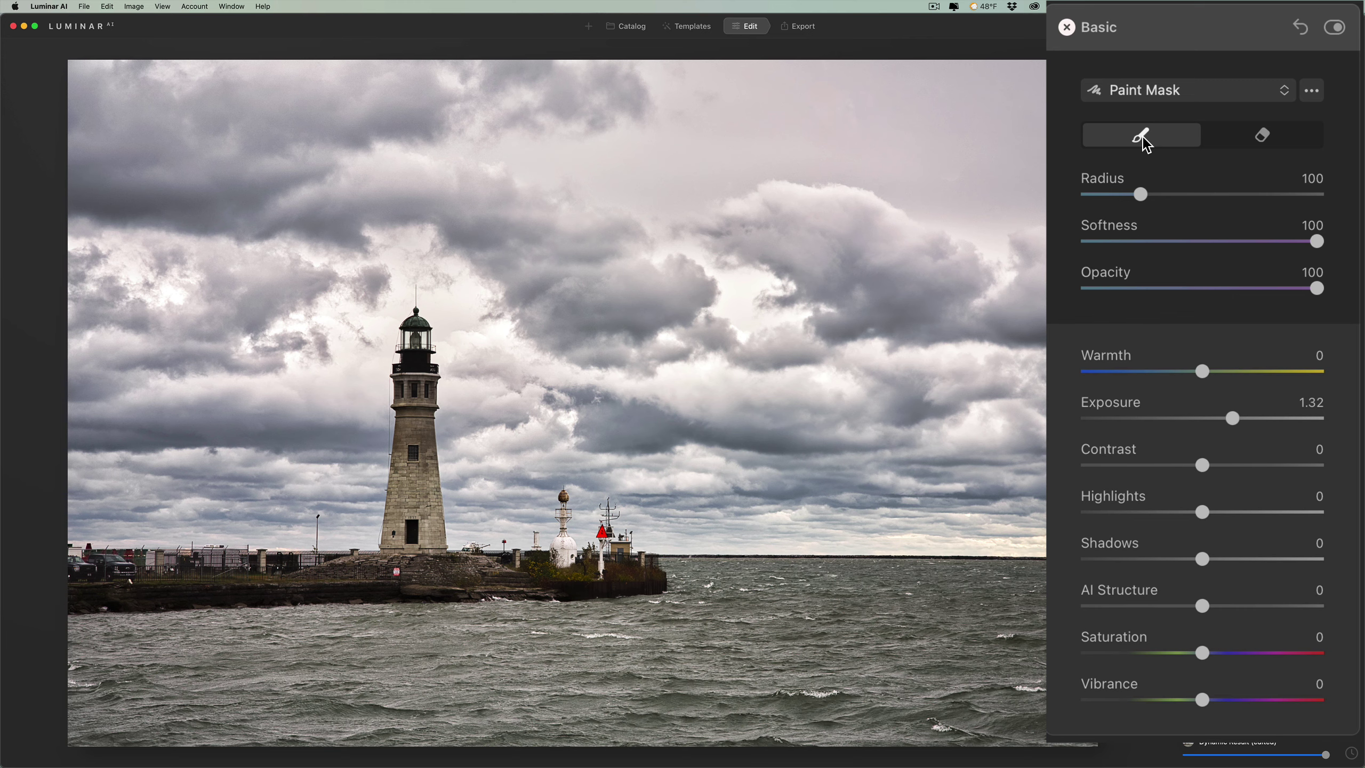
left_click(1257, 139)
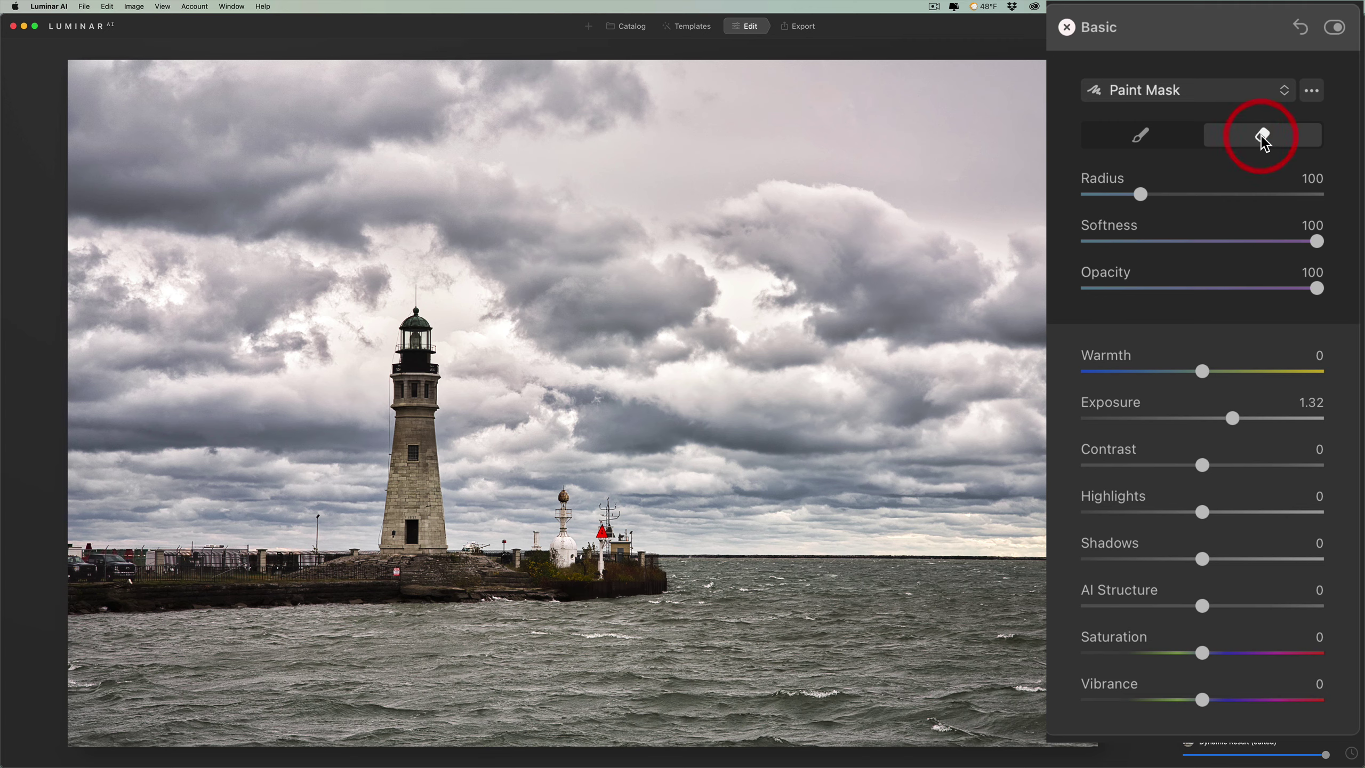
left_click(1155, 137)
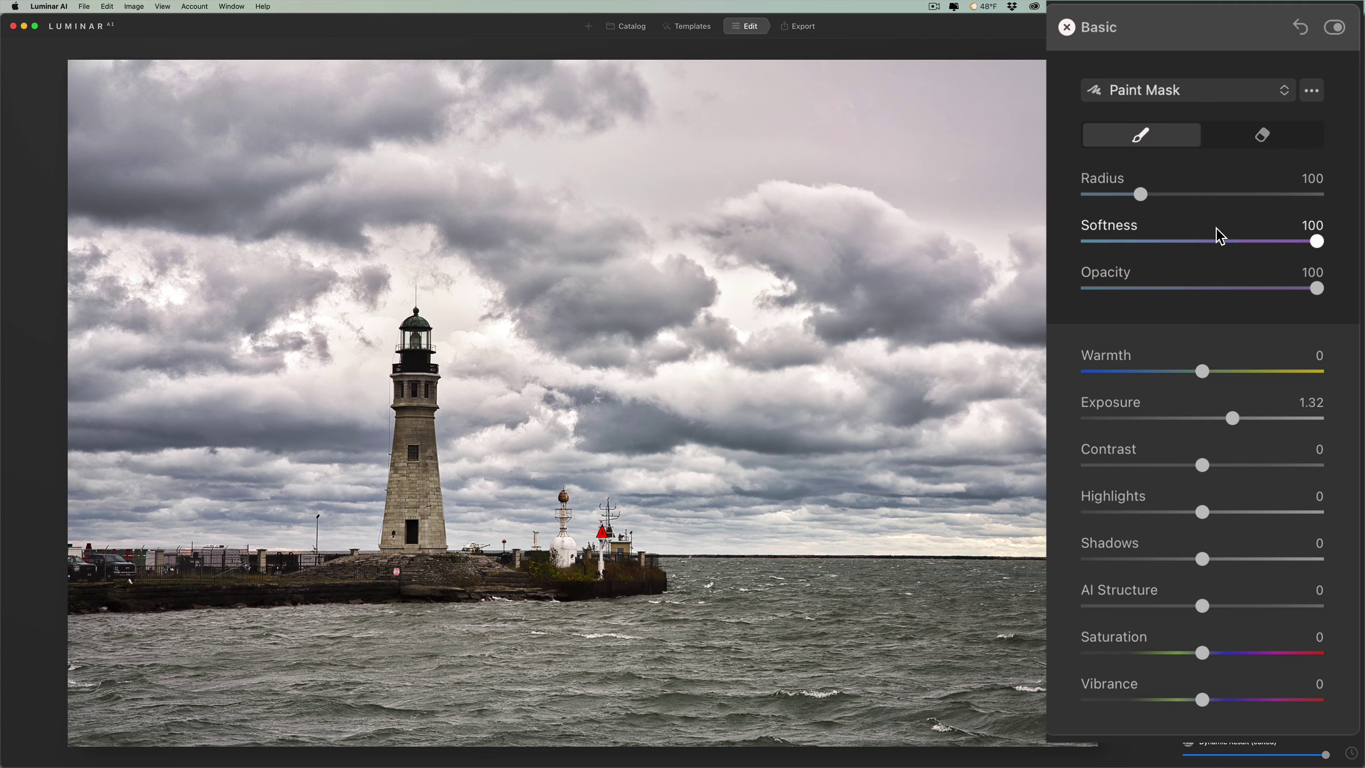
mouse_move(1138, 196)
left_mouse_down()
mouse_move(1173, 238)
mouse_move(1159, 234)
left_mouse_up()
mouse_move(1316, 242)
left_mouse_down()
mouse_move(1265, 283)
mouse_move(1346, 286)
left_mouse_up()
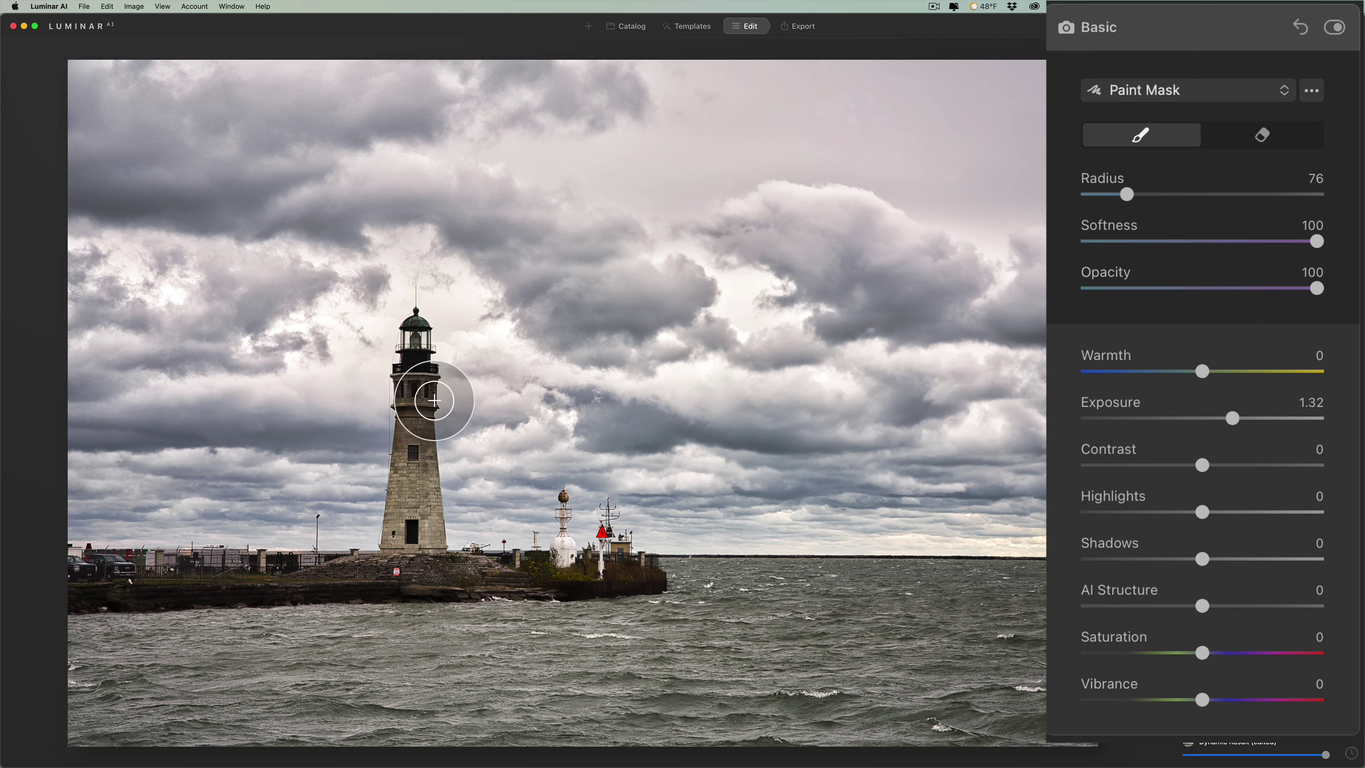
left_click_drag(1233, 419, 1243, 420)
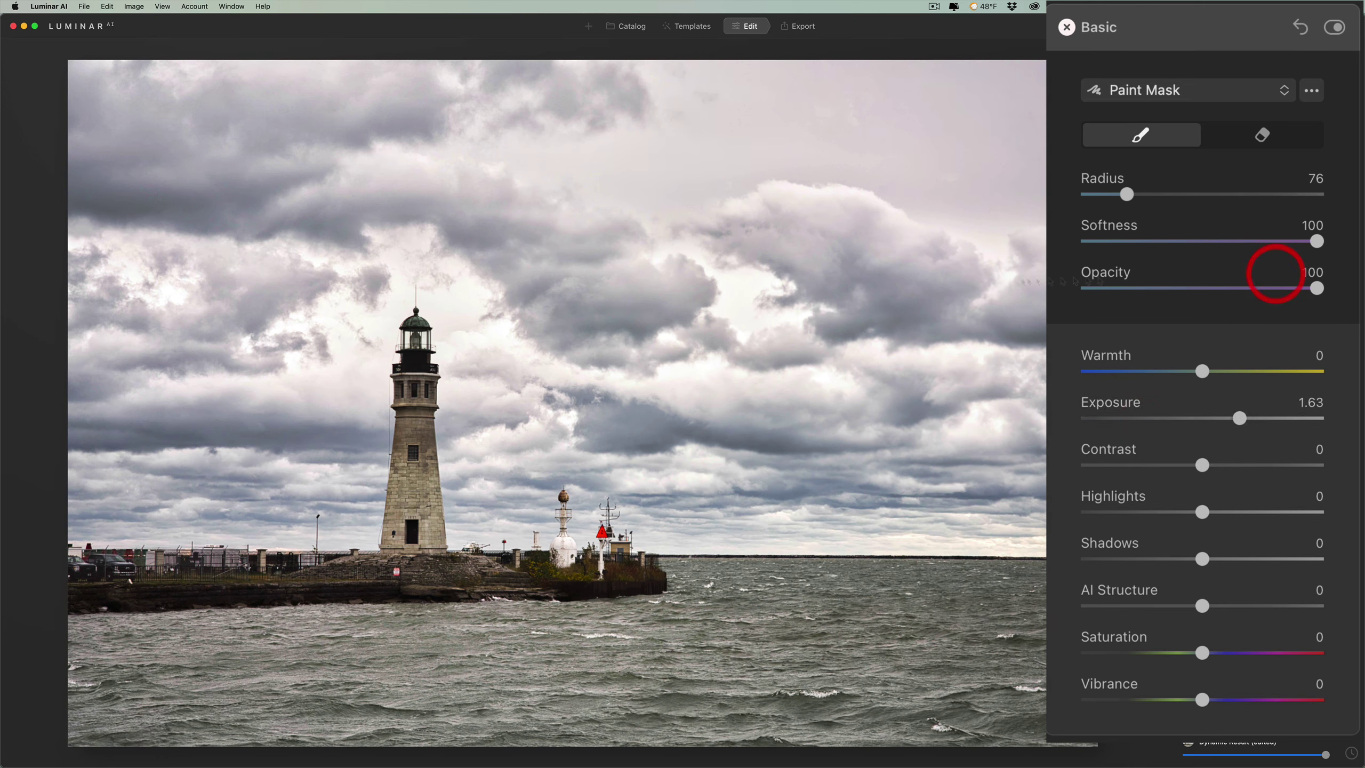
- Paint the mask over the lighthouse tower and reduce the Basic adjustment's Exposure to 1.03
left_click(434, 402)
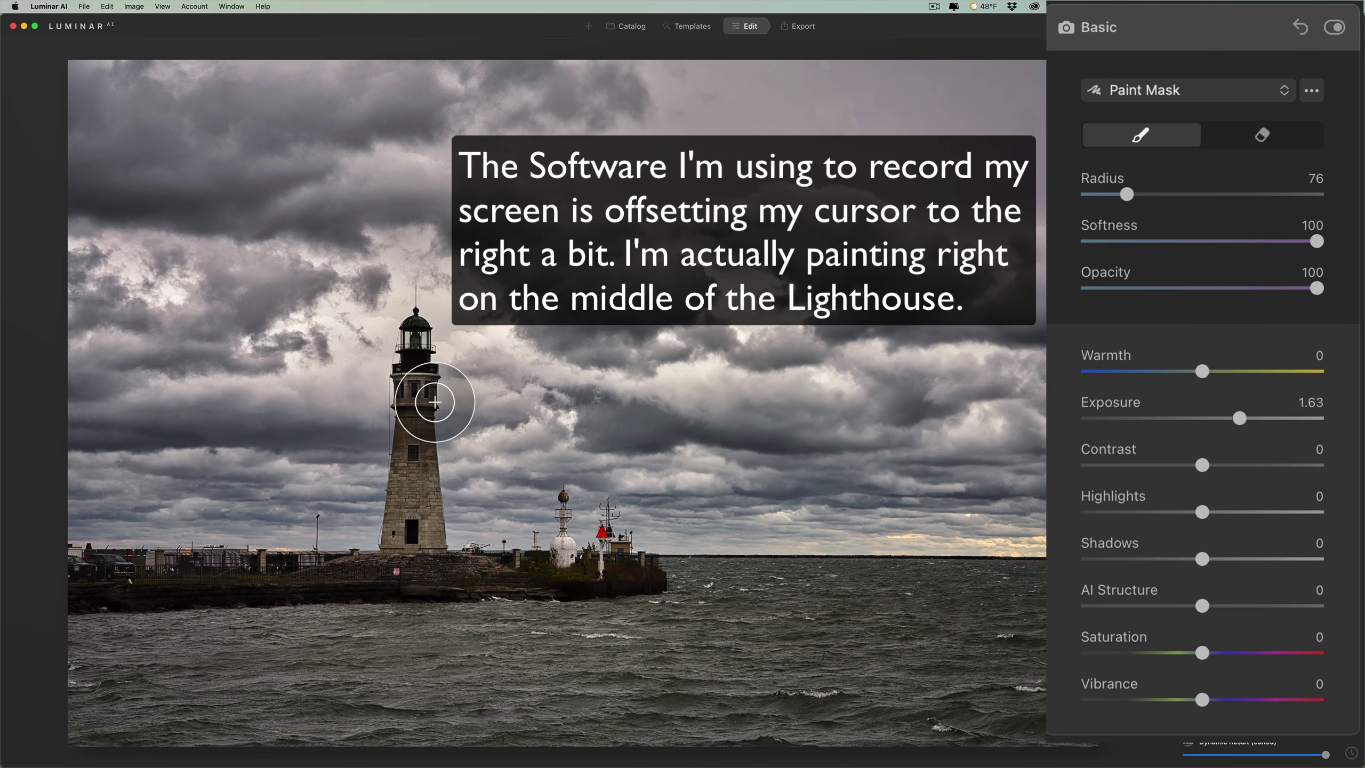
mouse_move(436, 441)
left_mouse_down()
mouse_move(445, 558)
mouse_move(427, 561)
mouse_move(435, 397)
left_mouse_up()
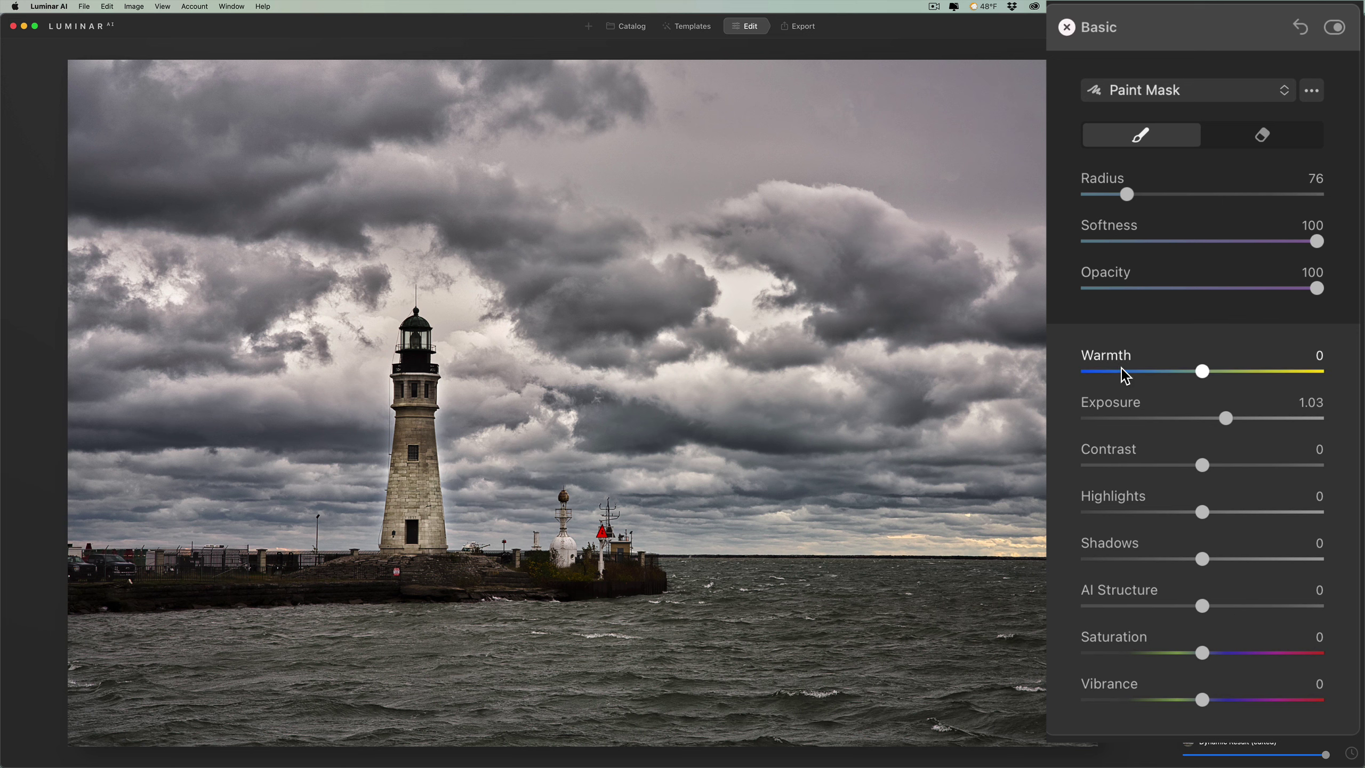
- Switch the Paint Mask to erasing and set the eraser to radius 28, softness 0 and opacity 100
left_click(1255, 138)
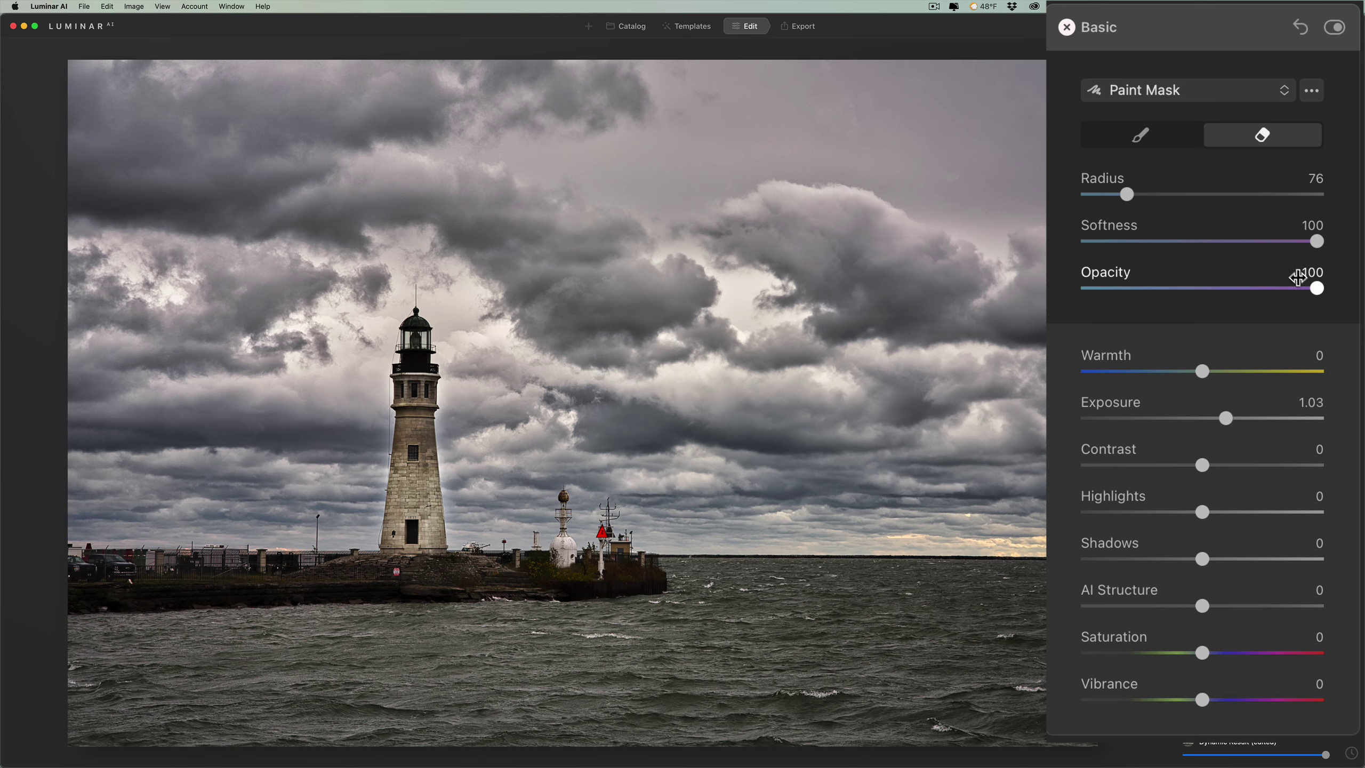
left_click_drag(1316, 290, 1086, 290)
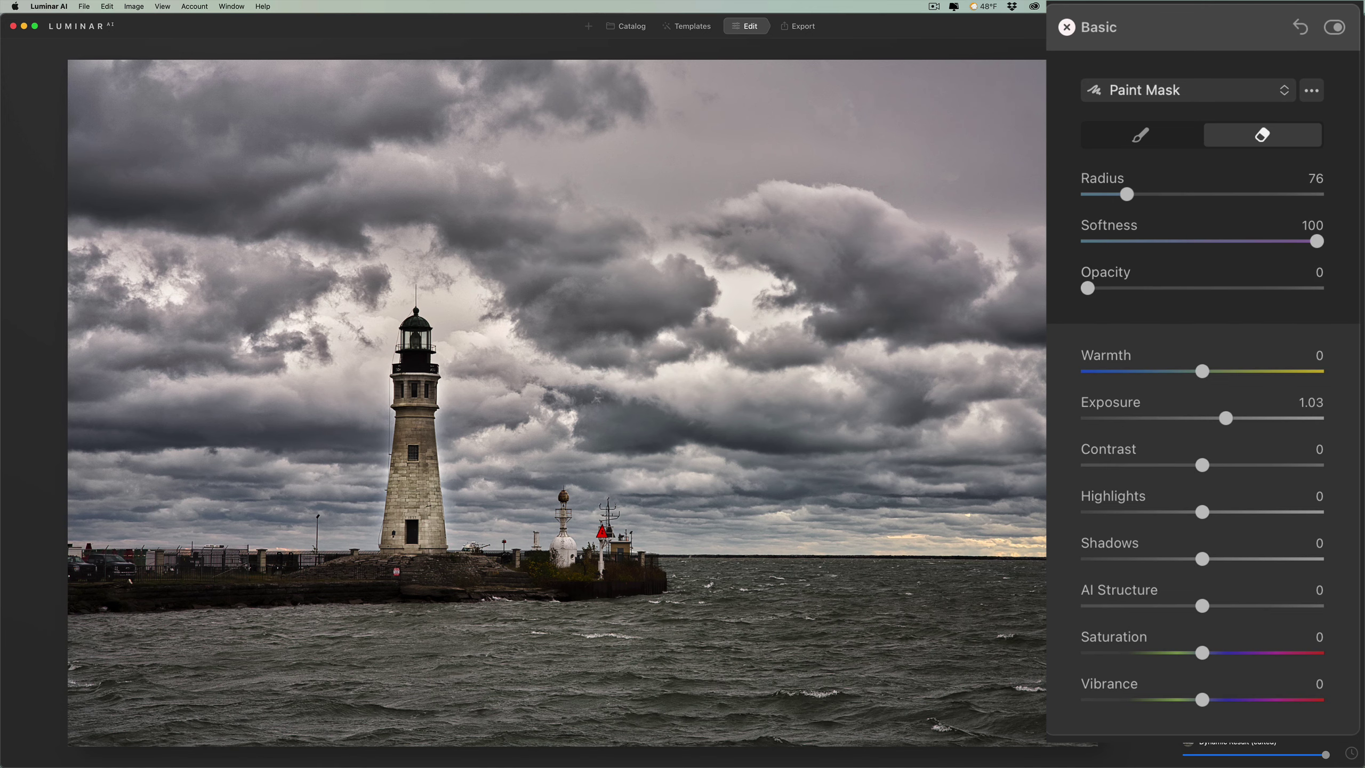
left_click(1131, 288)
left_click_drag(1088, 289, 1353, 284)
mouse_move(1316, 242)
left_mouse_down()
mouse_move(1254, 279)
mouse_move(1090, 280)
left_mouse_up()
left_click(1182, 183)
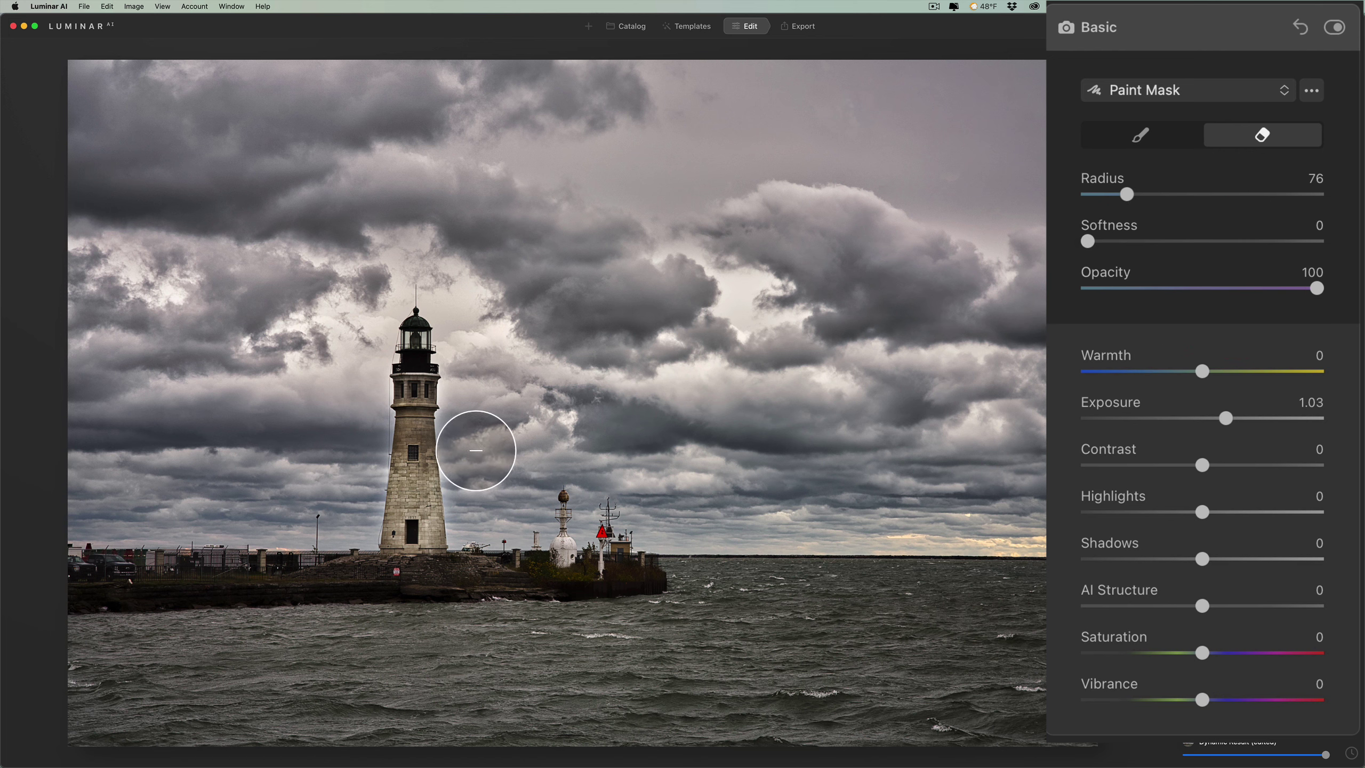
key("bracketleft")
key("bracketleft")
key("bracketleft")
key("bracketleft")
key("bracketleft")
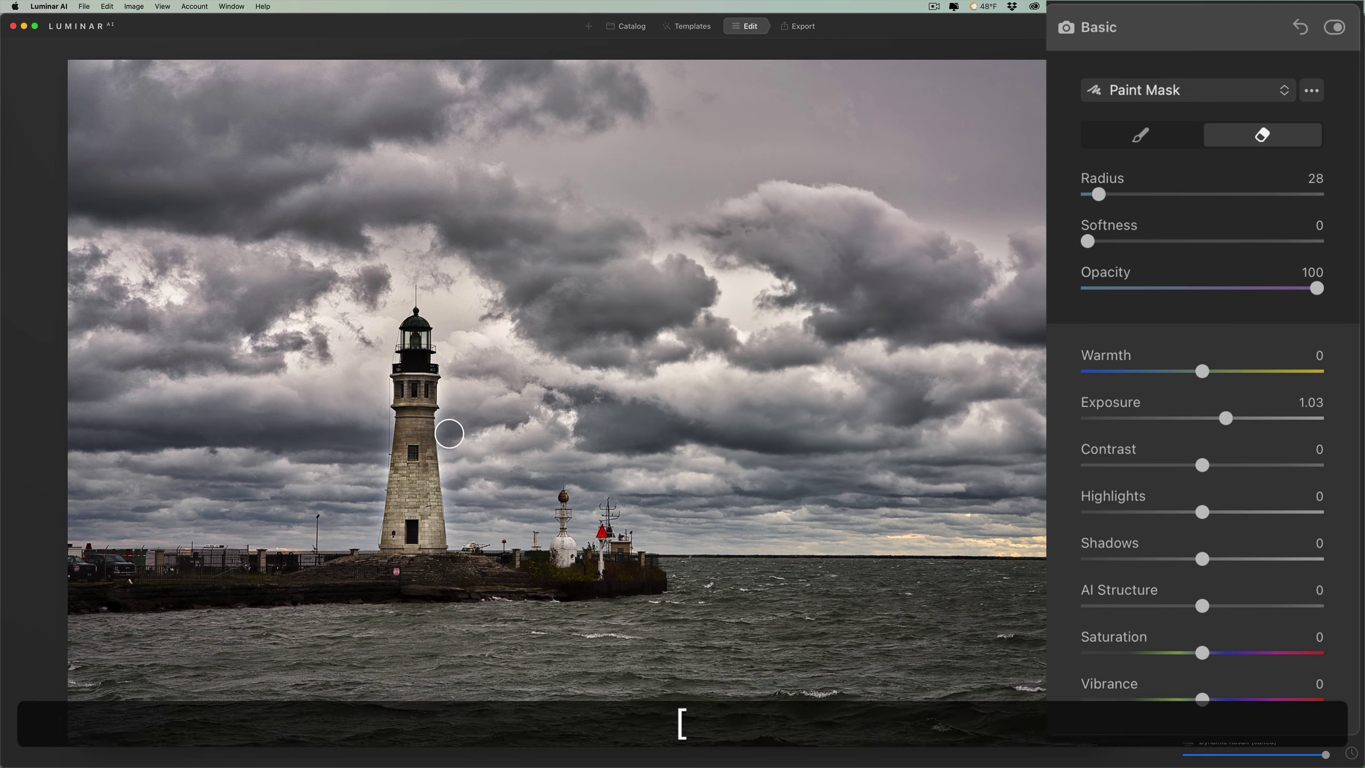
- Erase the mask spill from the sky beside the lighthouse tower, reducing the eraser radius to 10 for the tight edge
left_click_drag(452, 455, 464, 550)
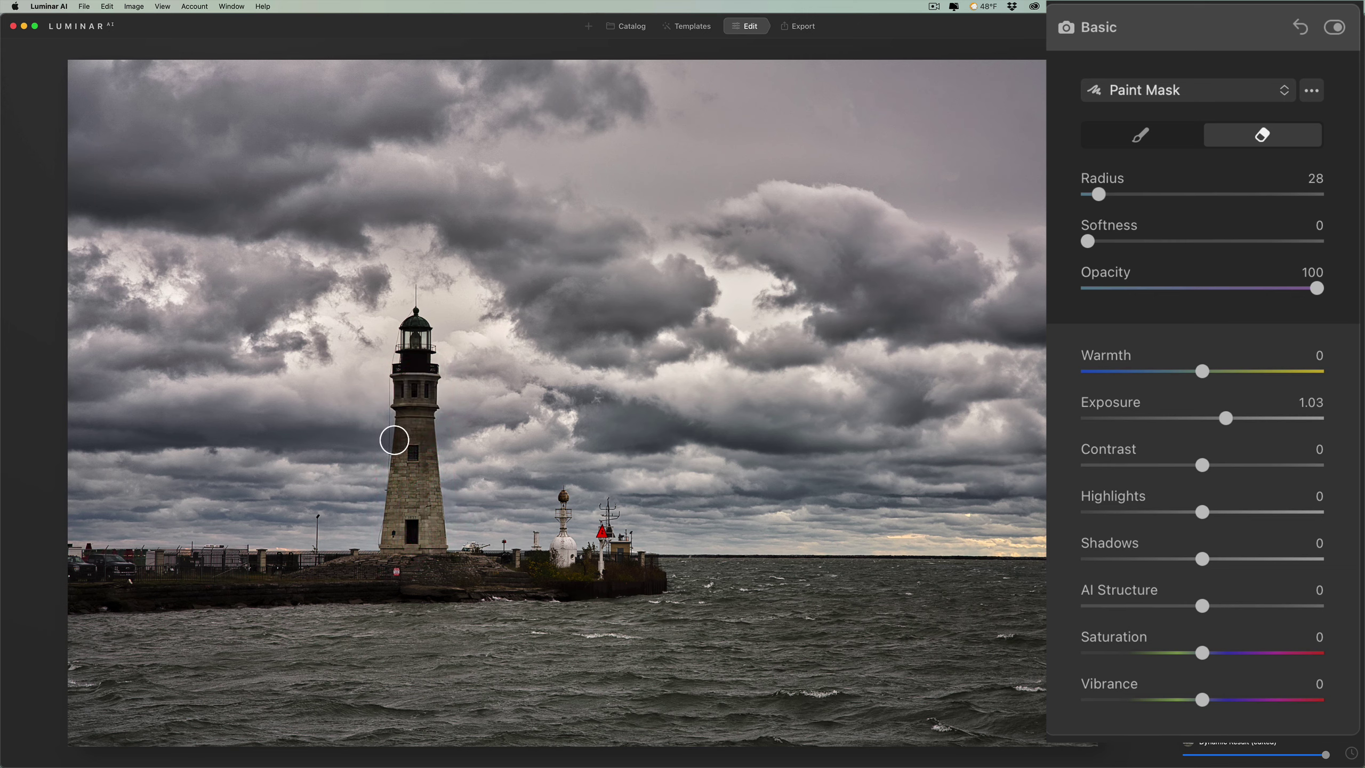
mouse_move(387, 474)
left_mouse_down()
mouse_move(381, 536)
mouse_move(374, 481)
mouse_move(395, 403)
mouse_move(382, 395)
mouse_move(451, 429)
mouse_move(451, 445)
mouse_move(454, 425)
left_mouse_up()
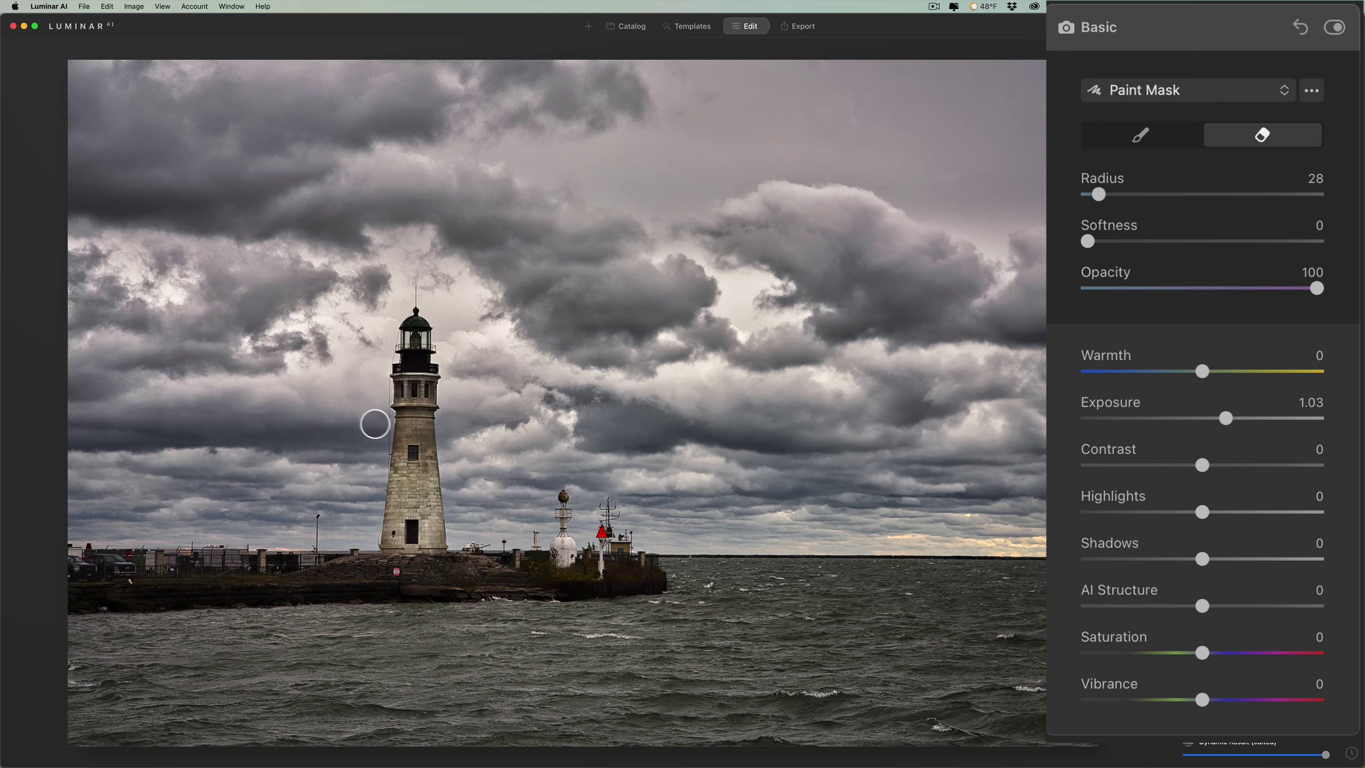
left_click_drag(397, 425, 383, 406)
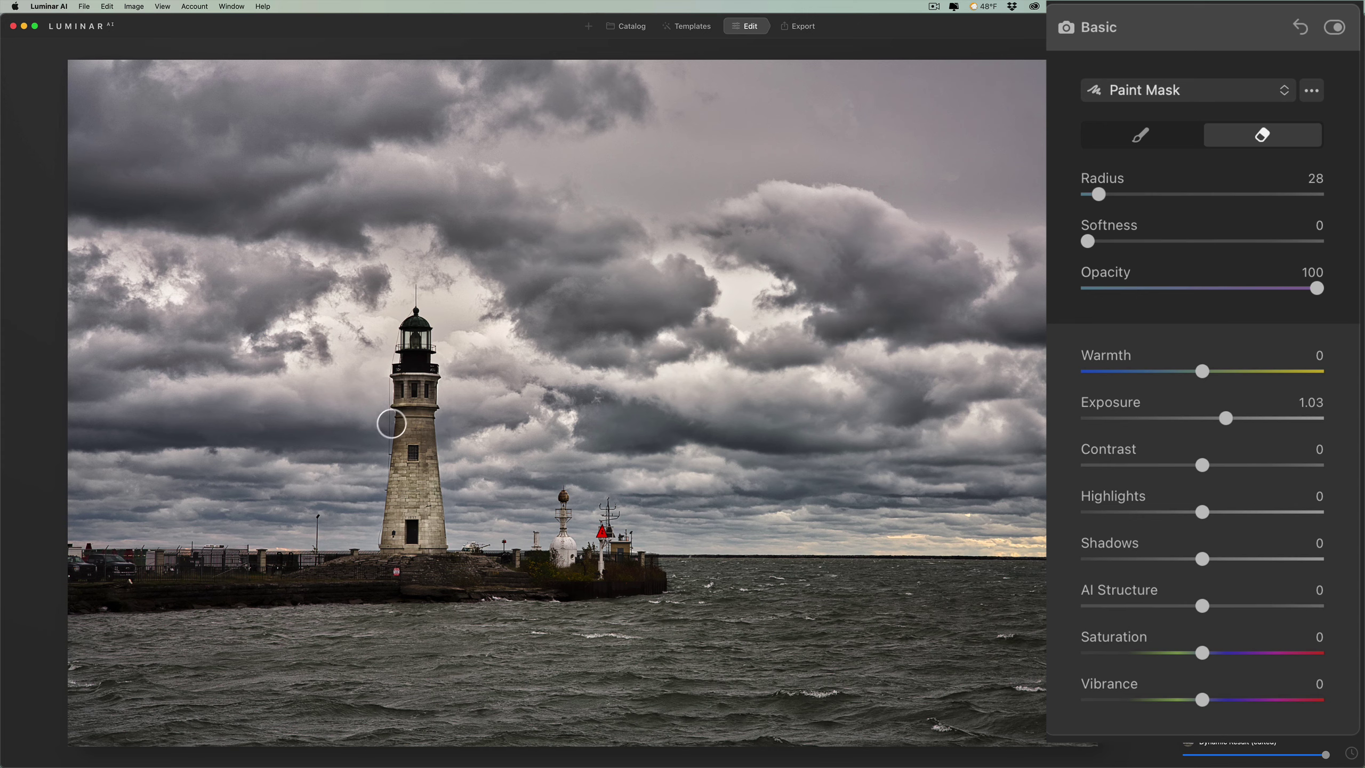
key("bracketleft")
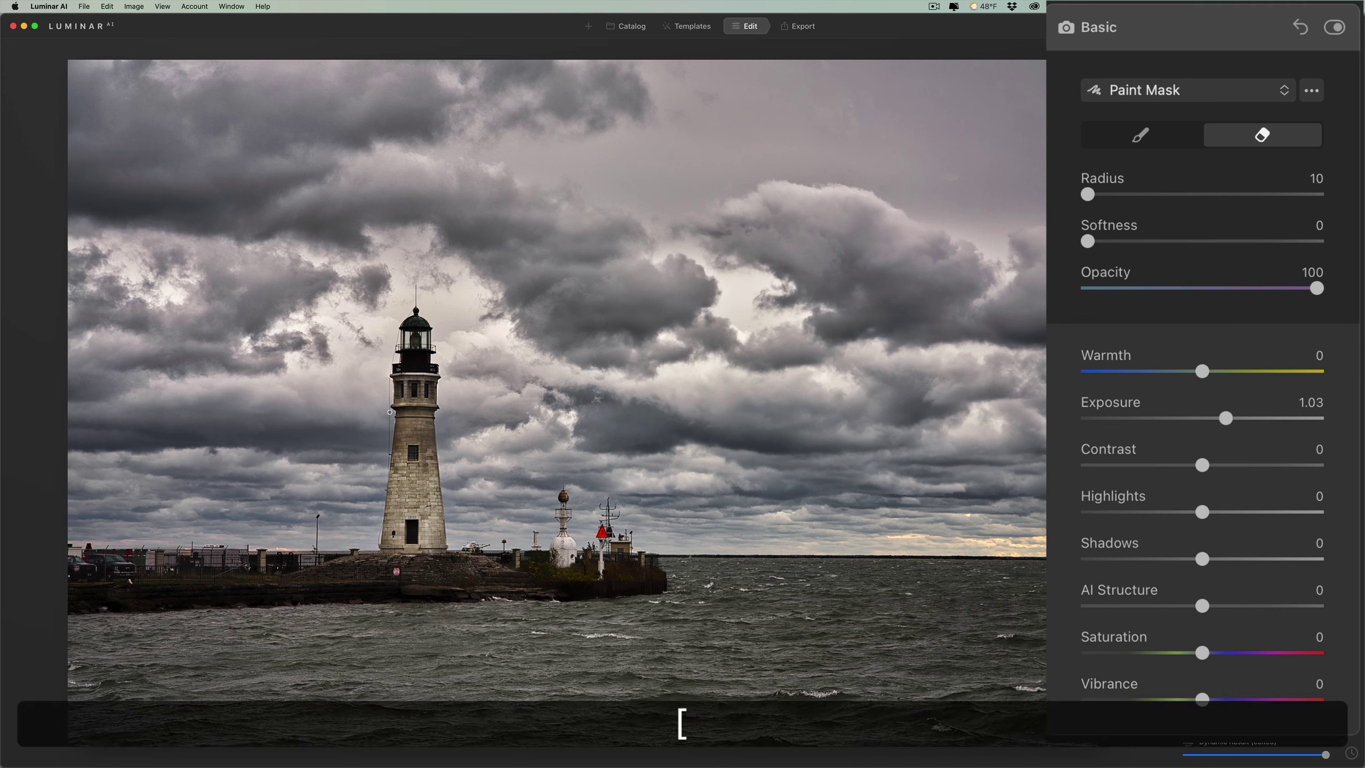
left_click_drag(393, 420, 394, 422)
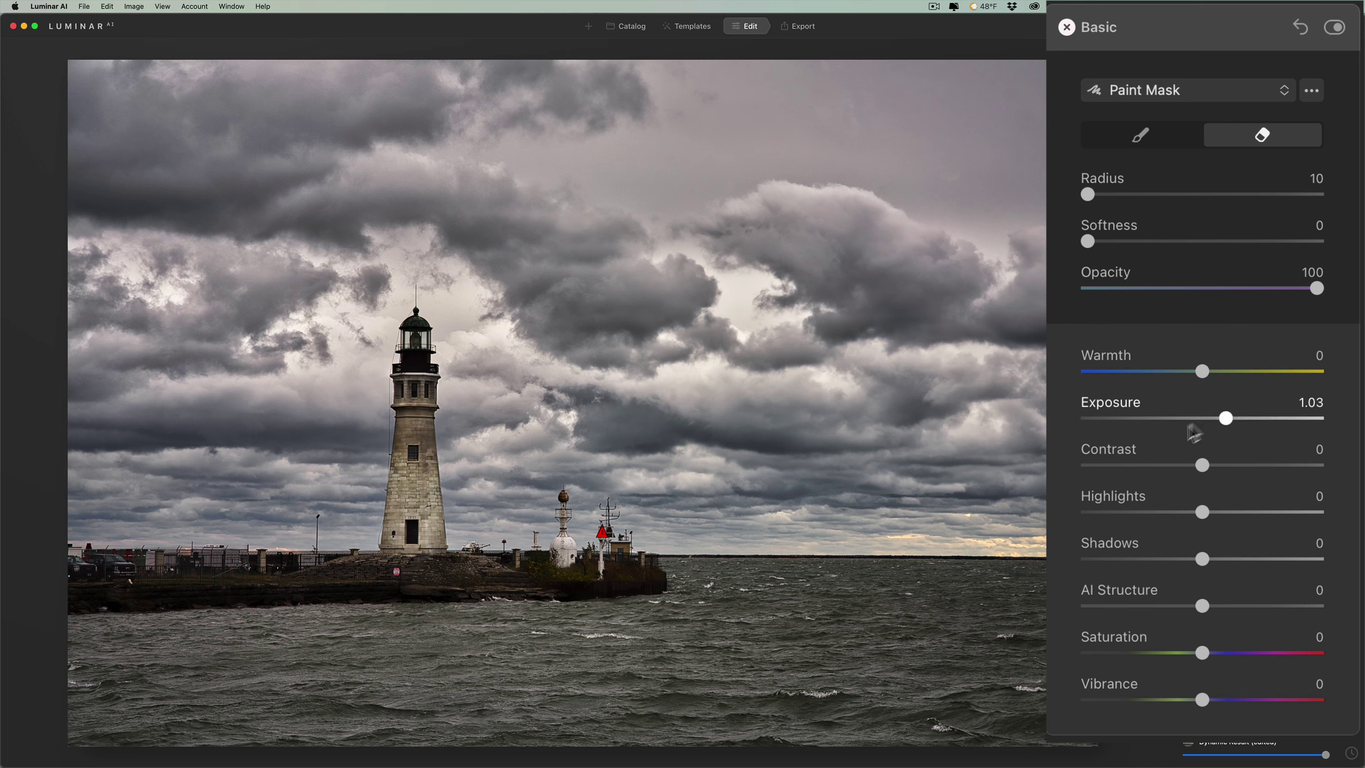
- Set the Basic adjustment's AI Structure to 40 and switch the Paint Mask back to painting
left_click_drag(1217, 613, 1254, 614)
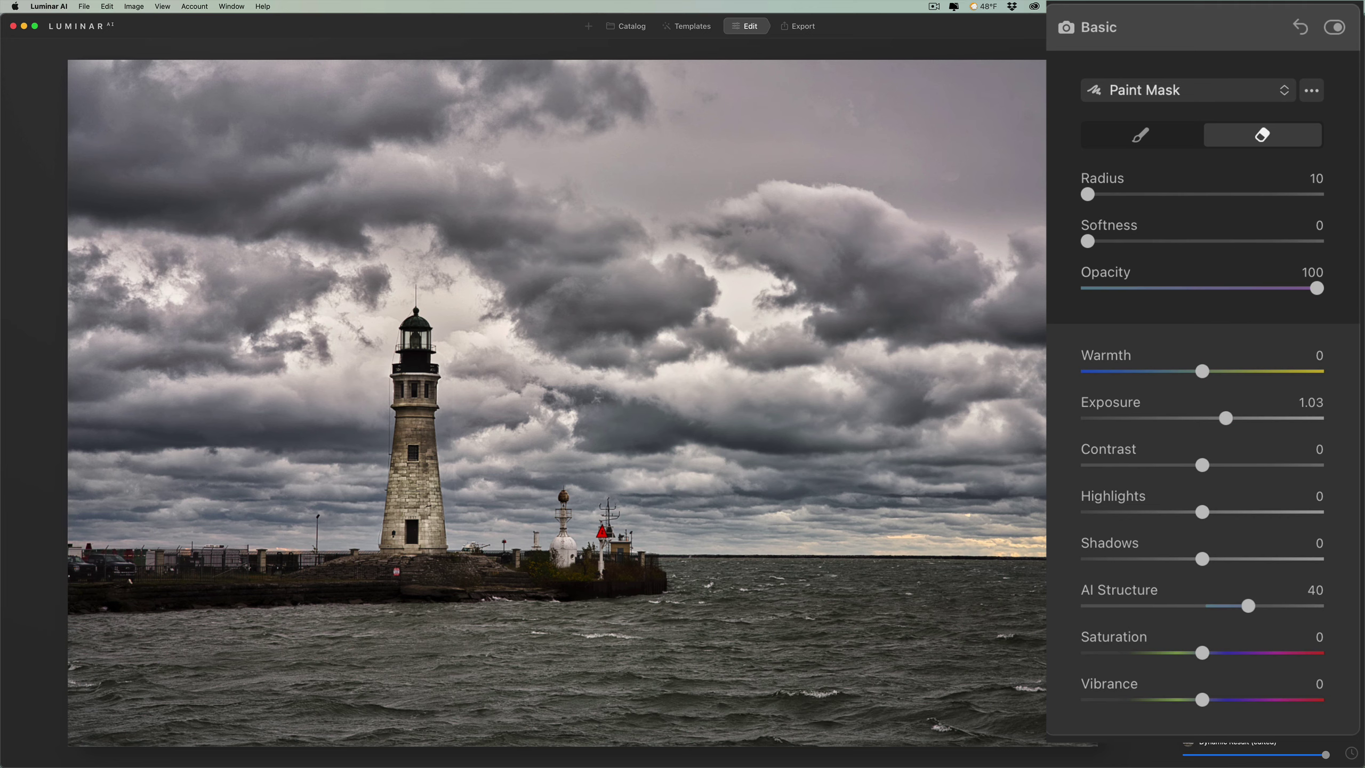
left_click(1134, 137)
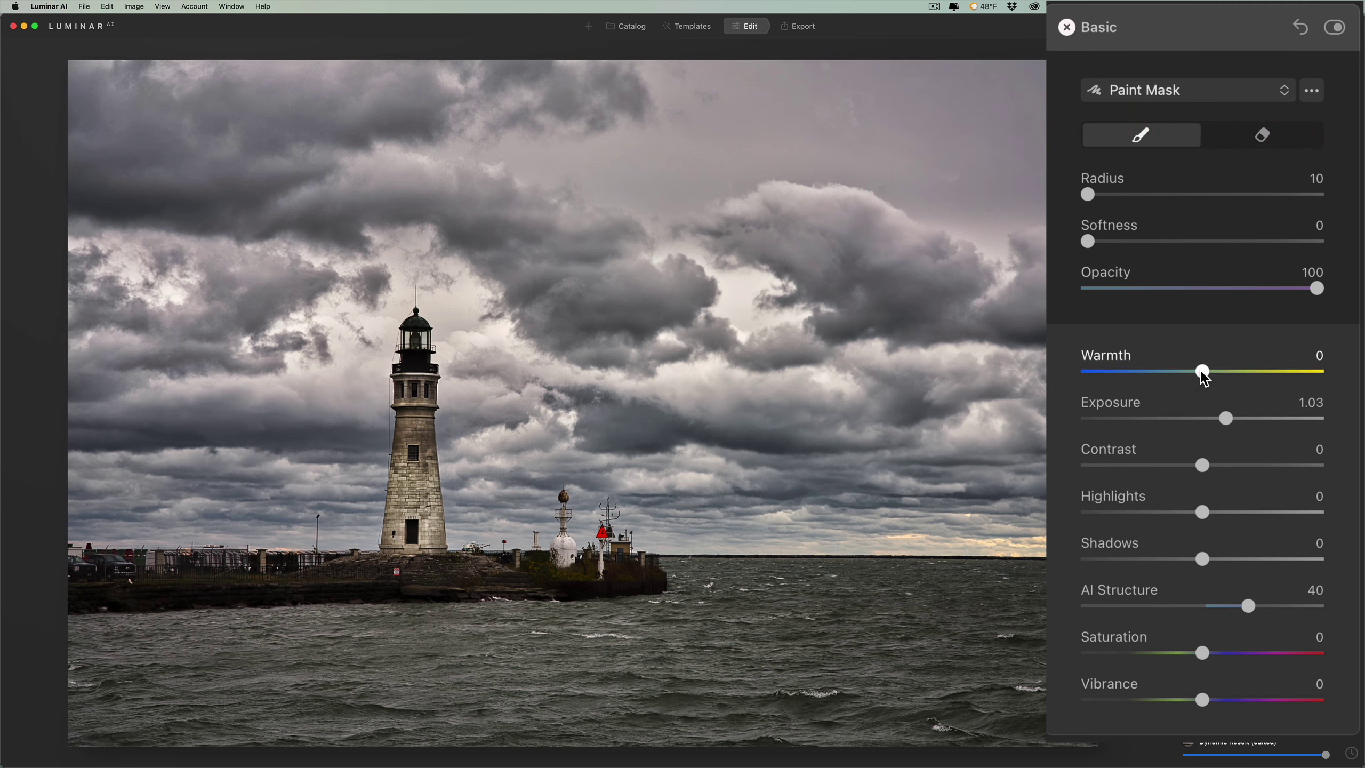
- Try a cooler Warmth on the masked lighthouse, reset it to 0 and collapse the Basic adjustment
mouse_move(1198, 370)
left_mouse_down()
mouse_move(1344, 378)
mouse_move(1084, 372)
mouse_move(1172, 372)
left_mouse_up()
double_click(1181, 378)
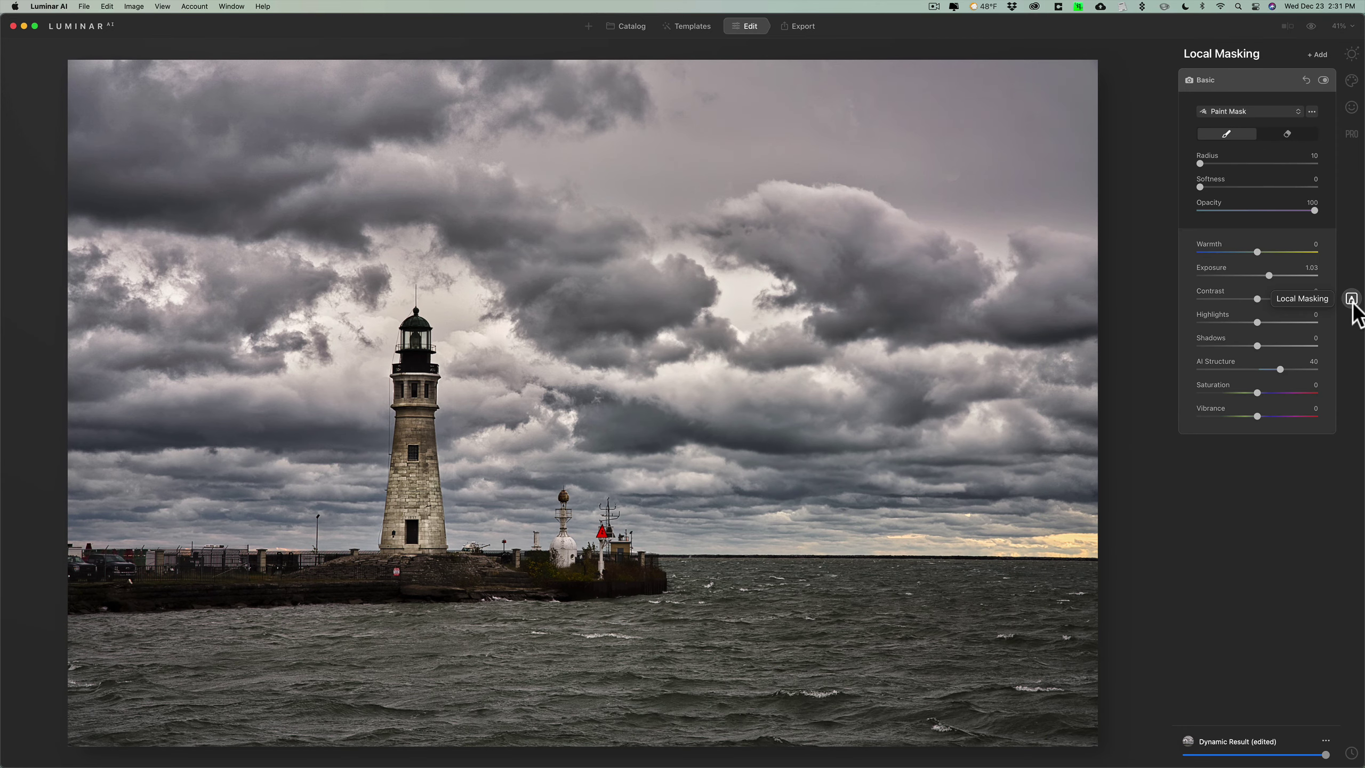
left_click(1256, 90)
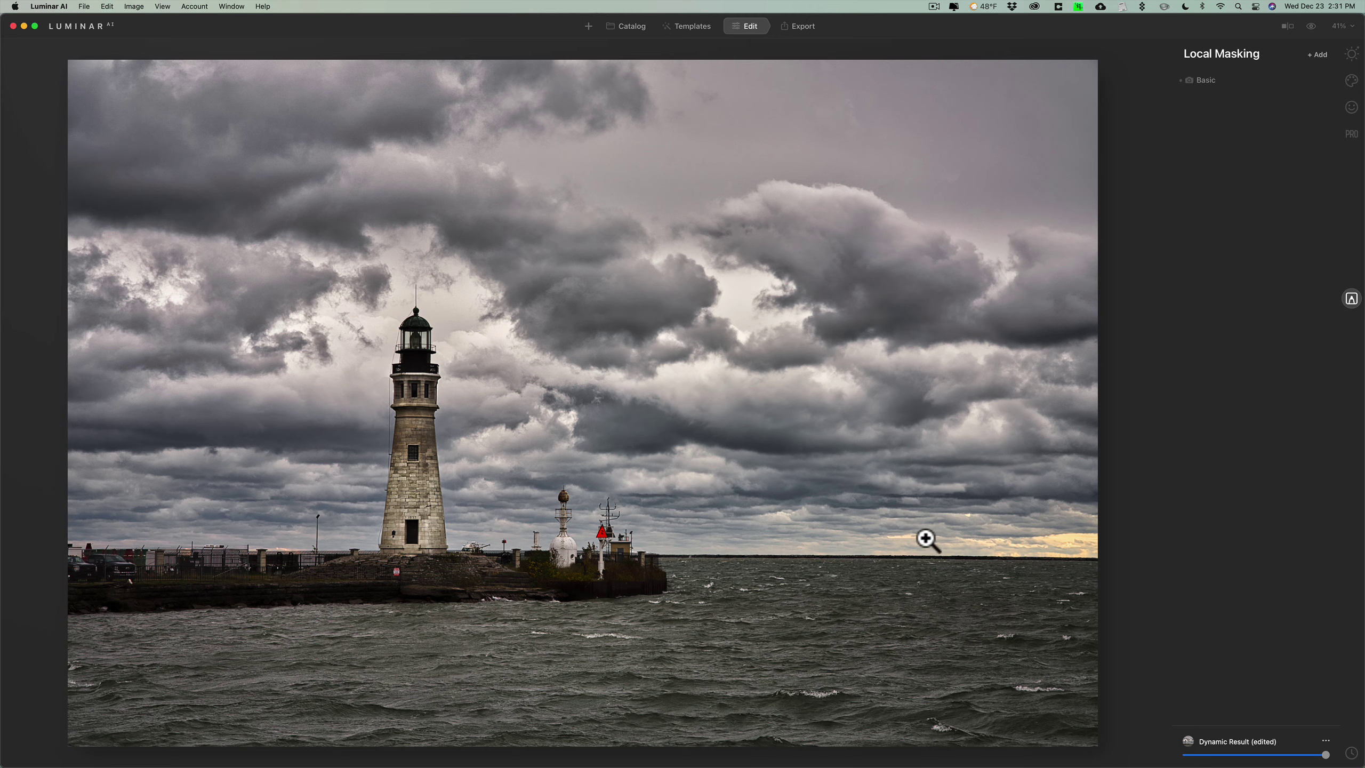
- Review the Color adjustment's settings in Essentials and collapse it
left_click(1352, 55)
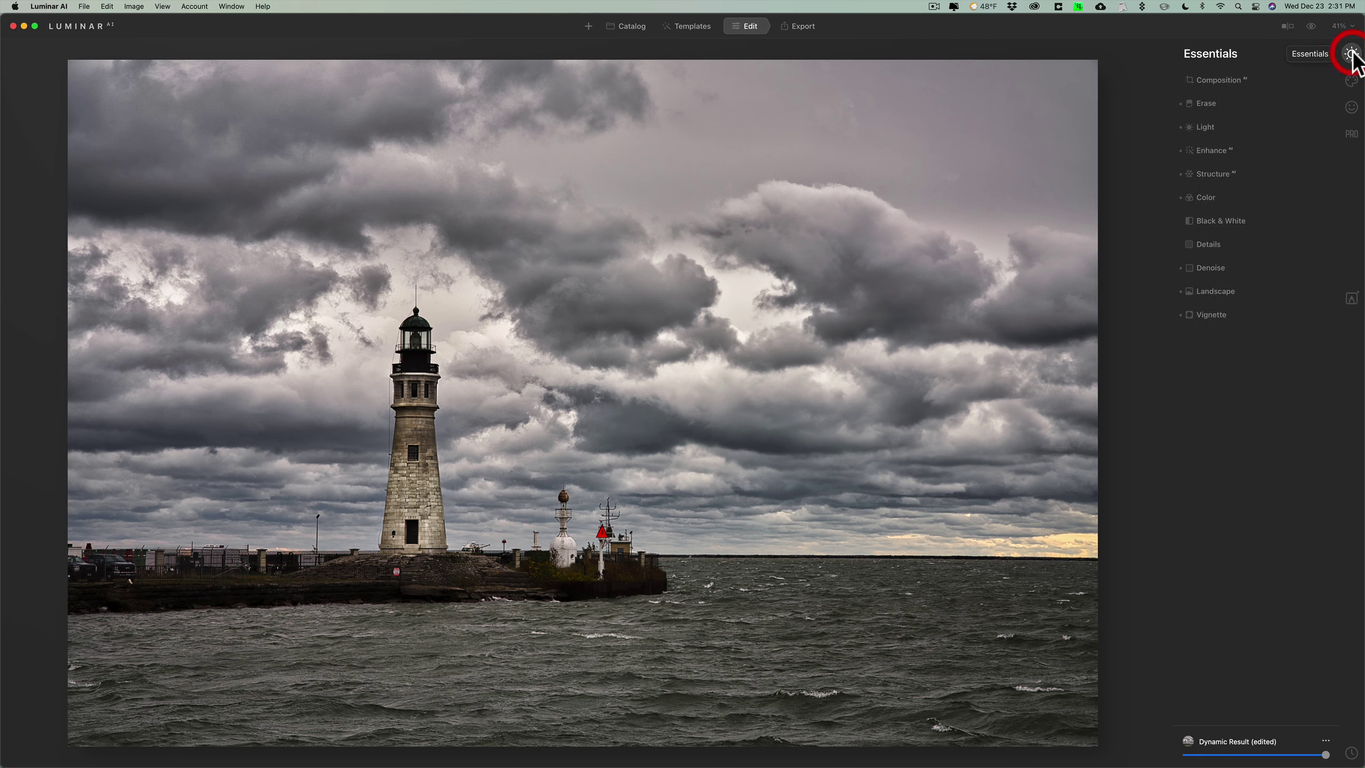
left_click(1229, 197)
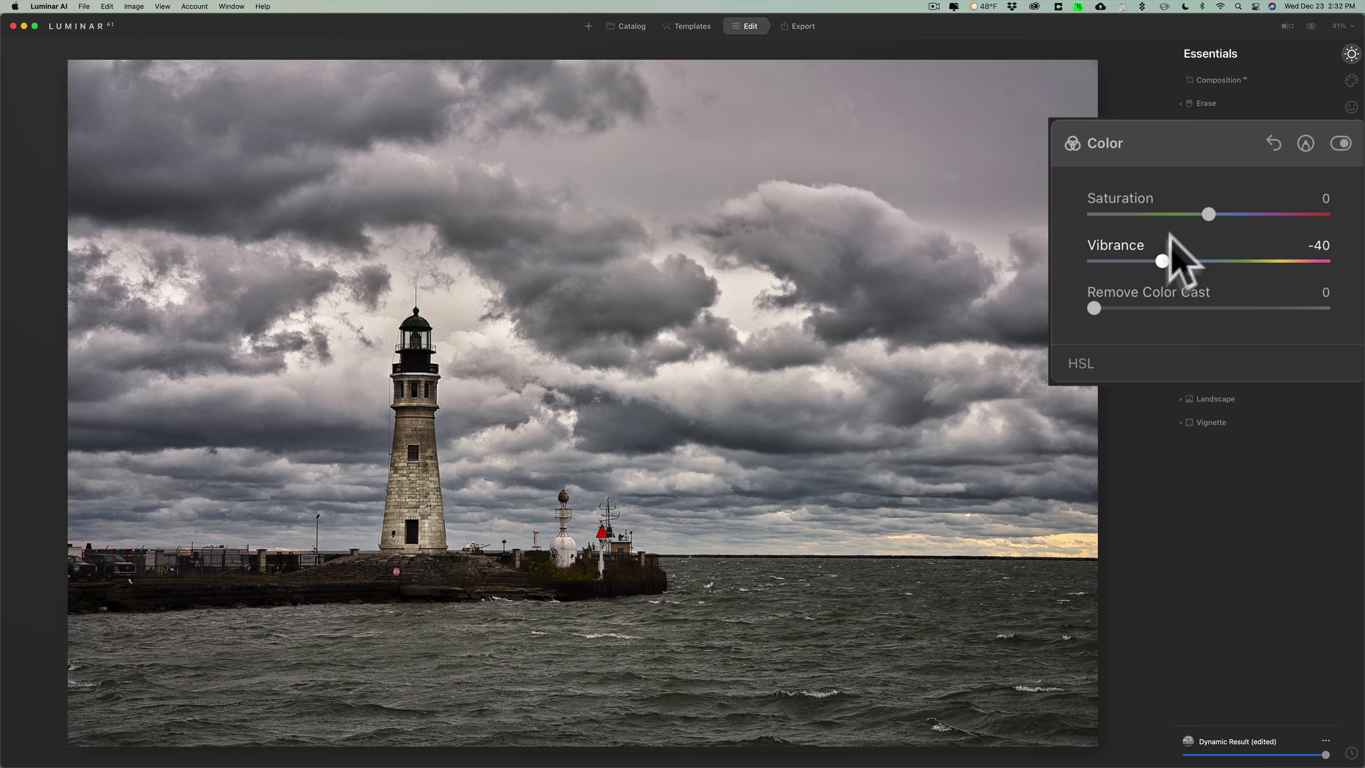
left_click(1189, 144)
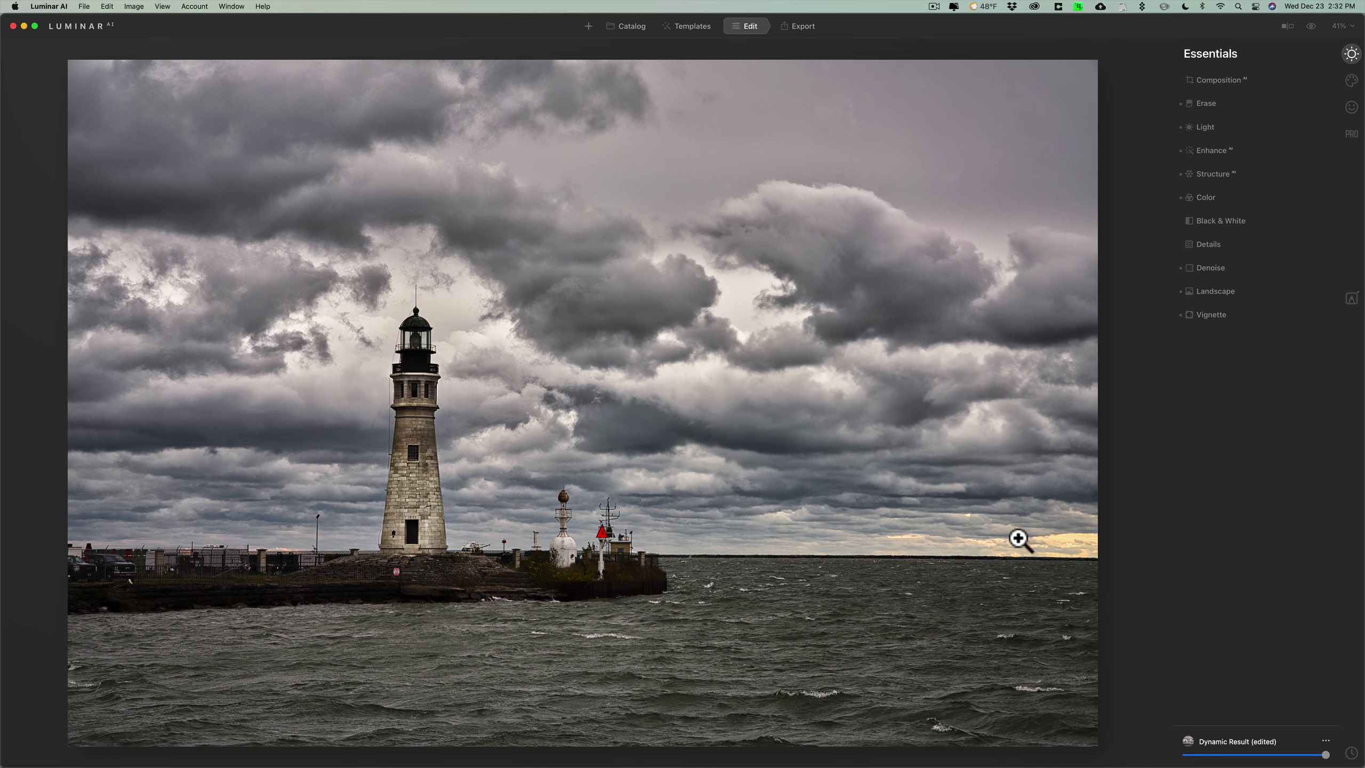
- Add a second Basic local masking adjustment that uses a Radial Mask
left_click(1351, 299)
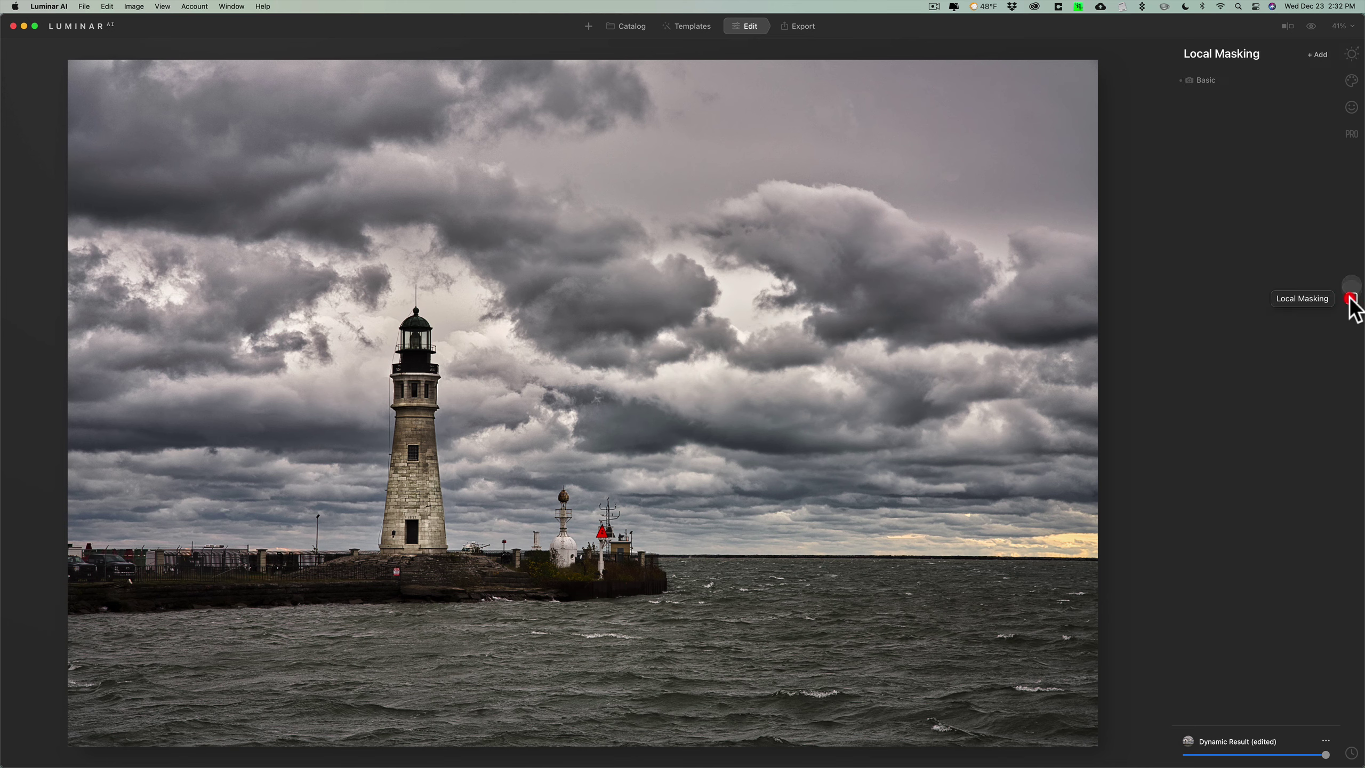
left_click(1319, 55)
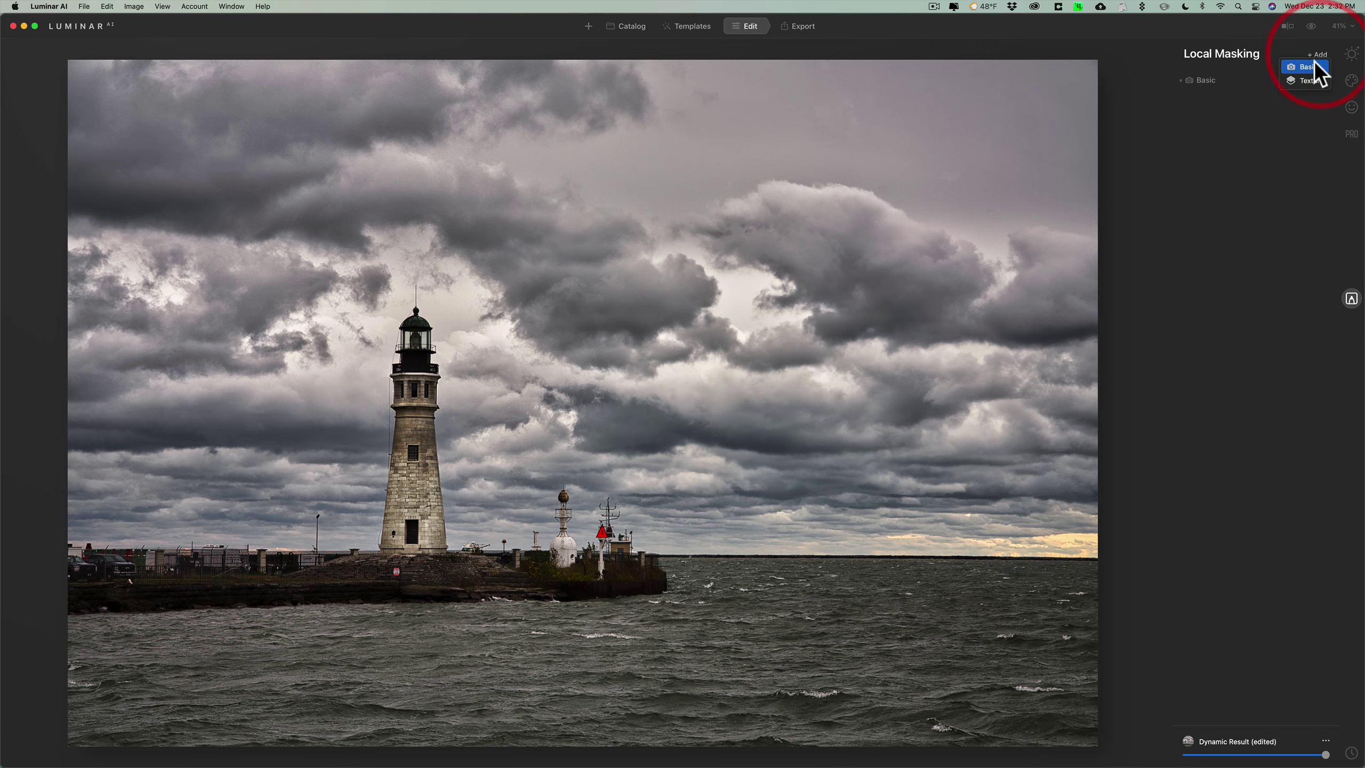
left_click(1313, 63)
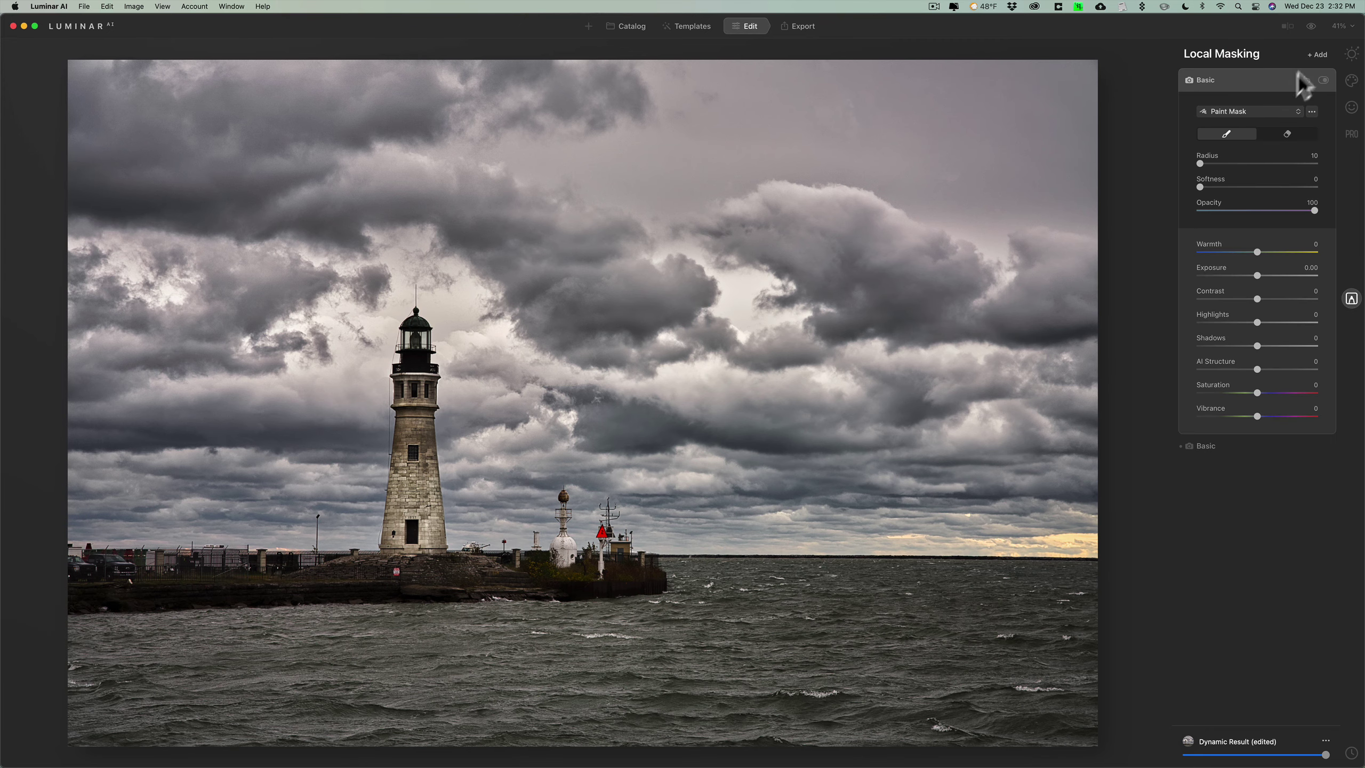
left_click(1267, 110)
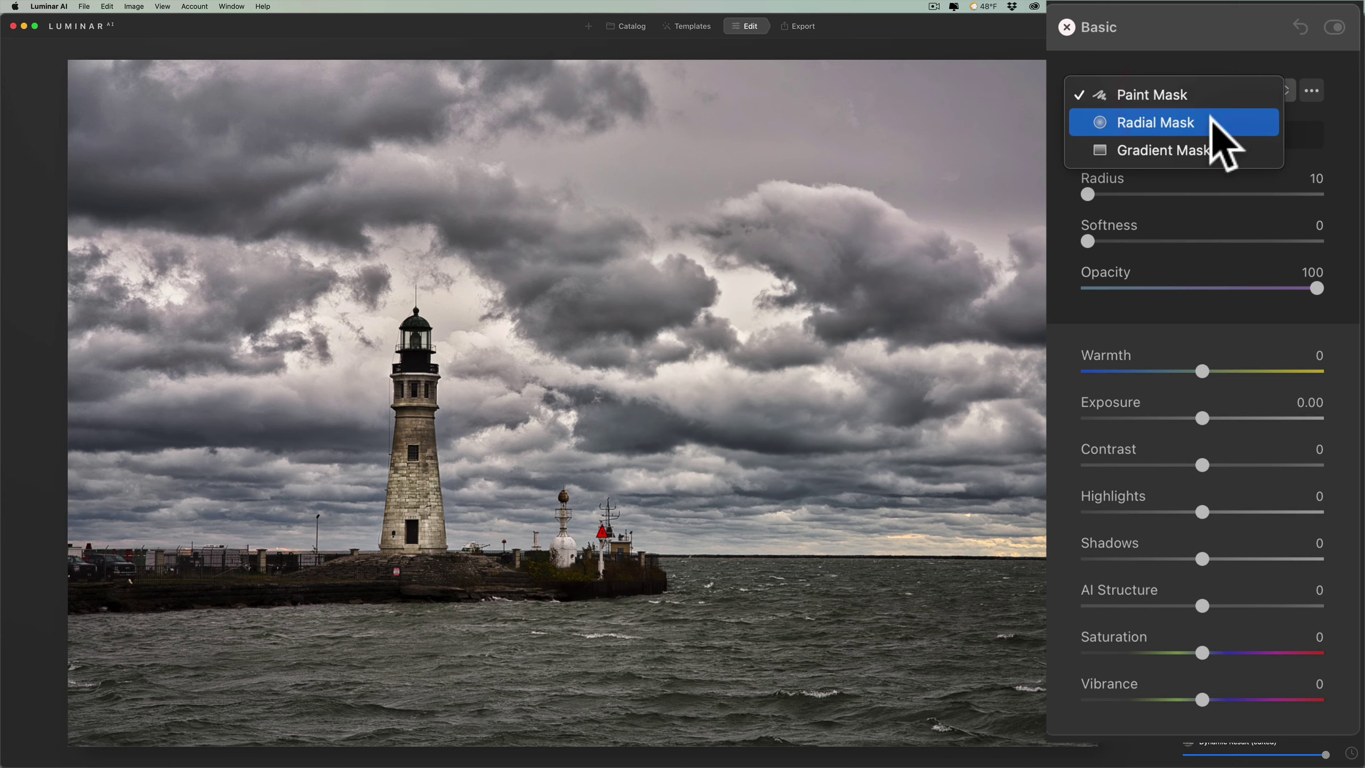
left_click(1210, 119)
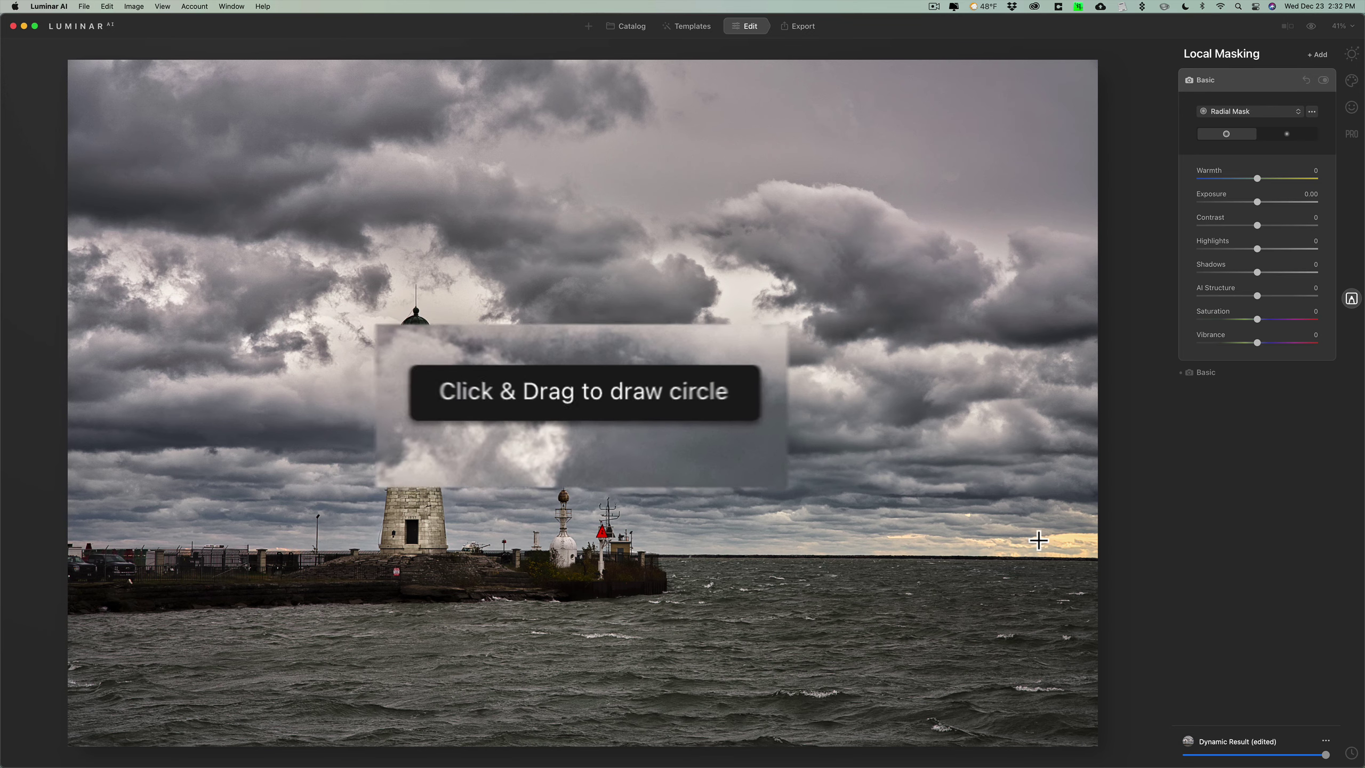
- Draw a radial mask over the yellow glow on the horizon and shape it into a wide, flat, horizontal ellipse
mouse_move(1041, 541)
left_mouse_down()
mouse_move(1005, 578)
mouse_move(1017, 541)
left_mouse_up()
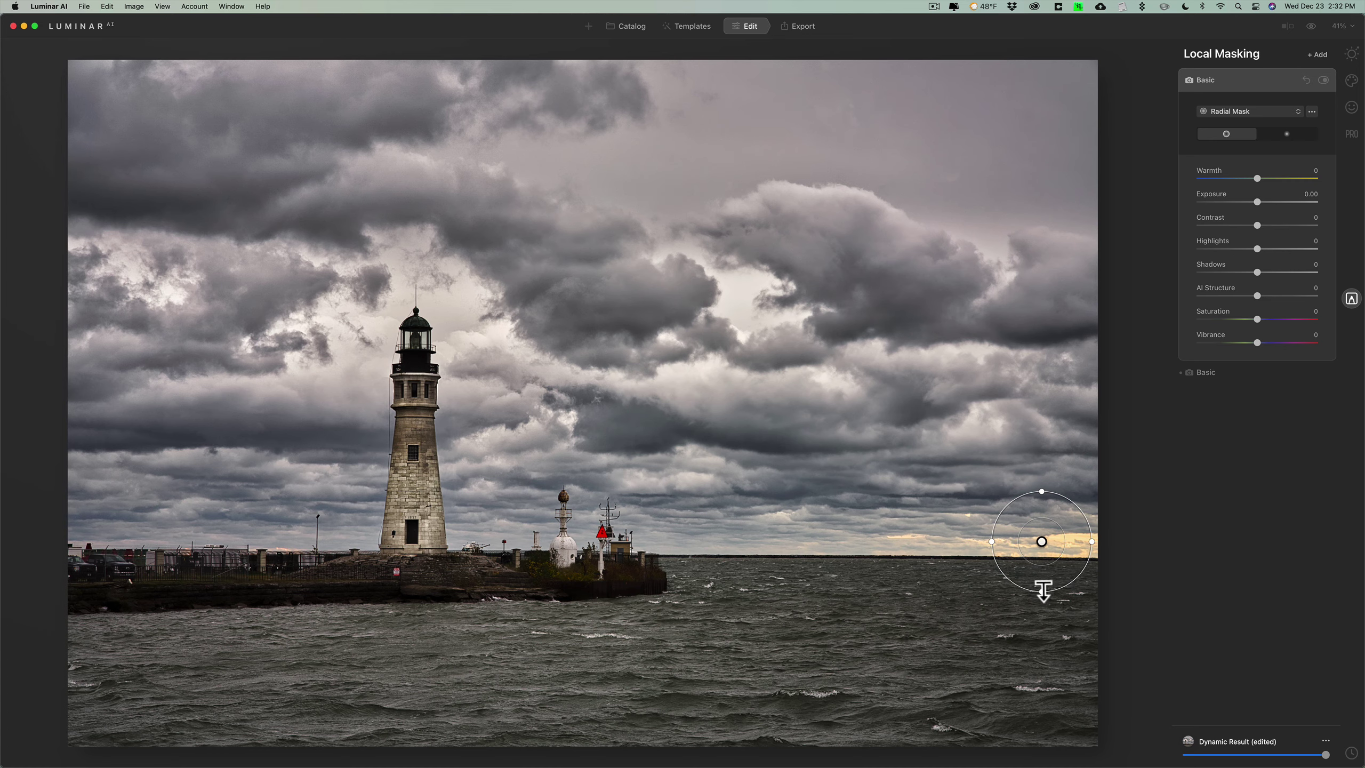
left_click_drag(1043, 591, 959, 545)
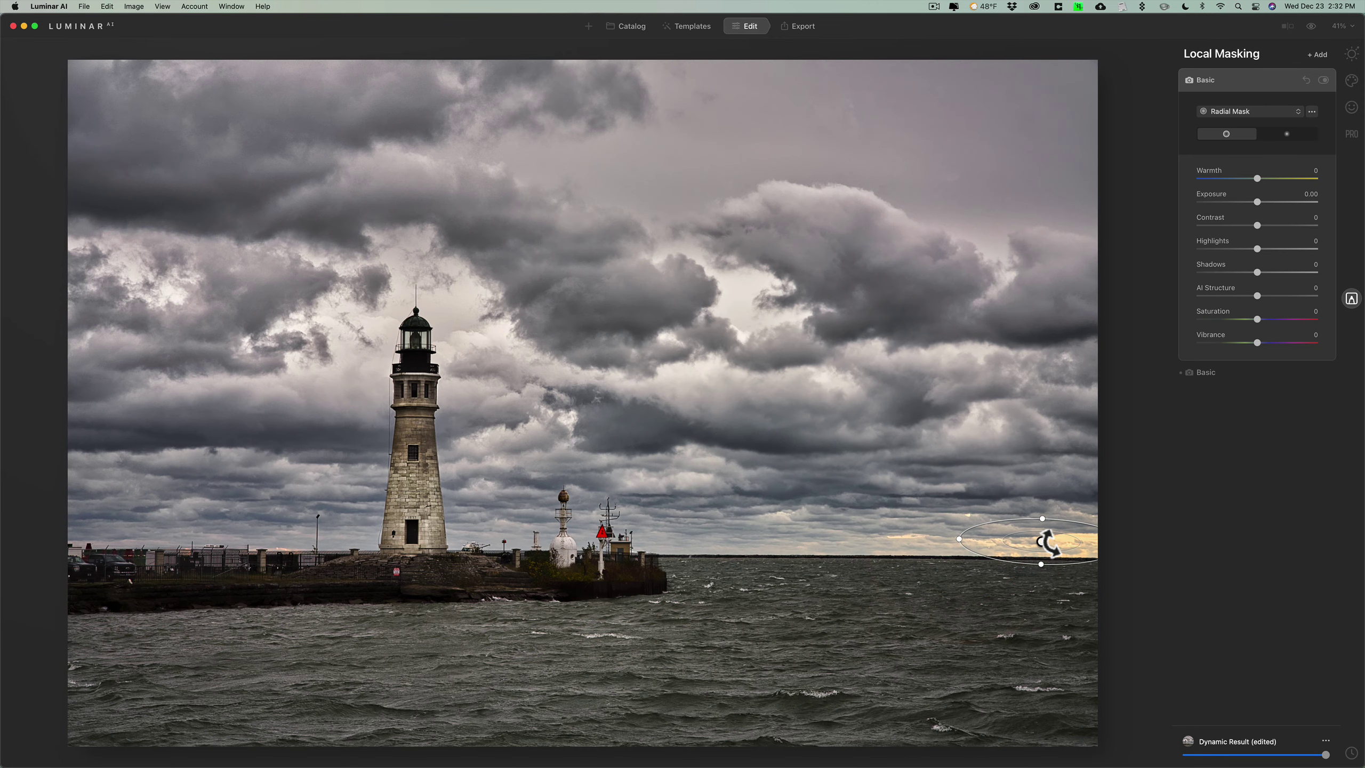
left_click_drag(1048, 543, 997, 612)
left_click_drag(1047, 537, 999, 620)
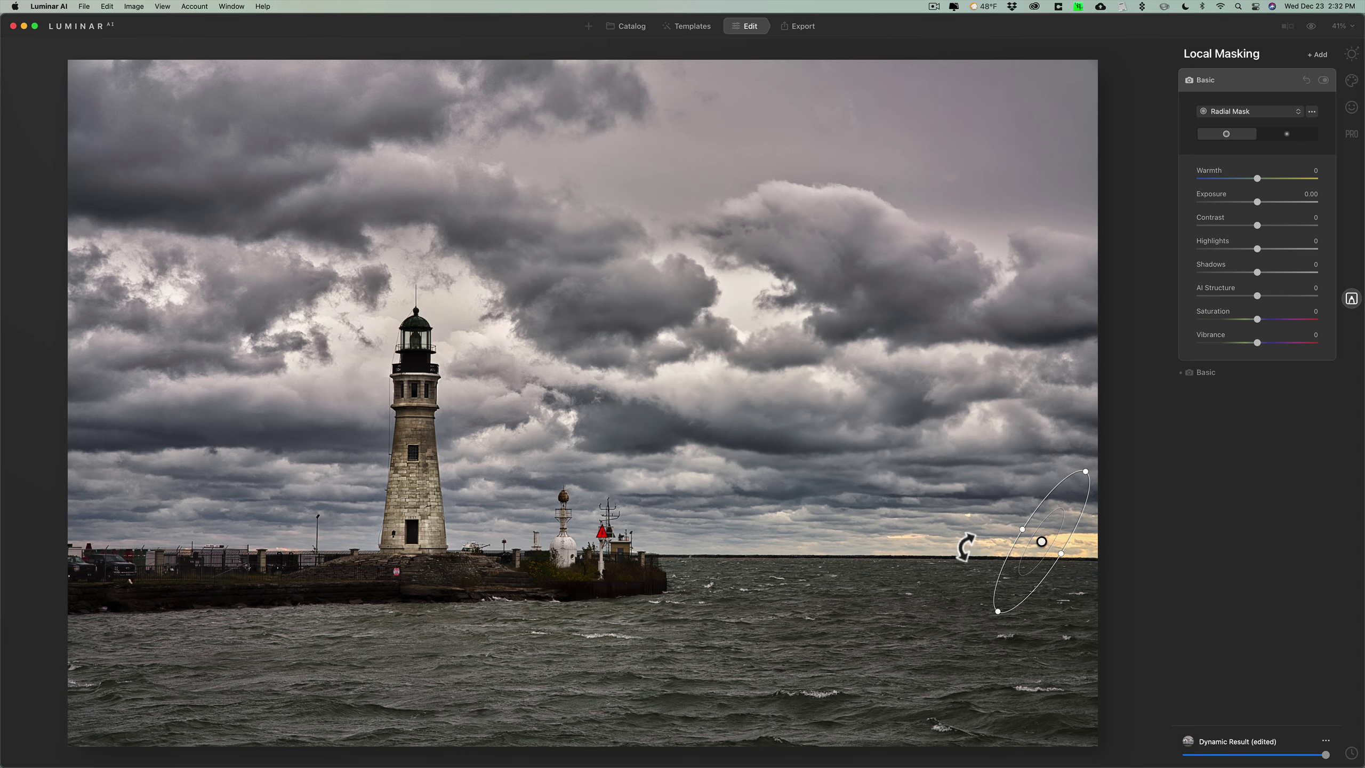
left_click_drag(965, 544, 961, 543)
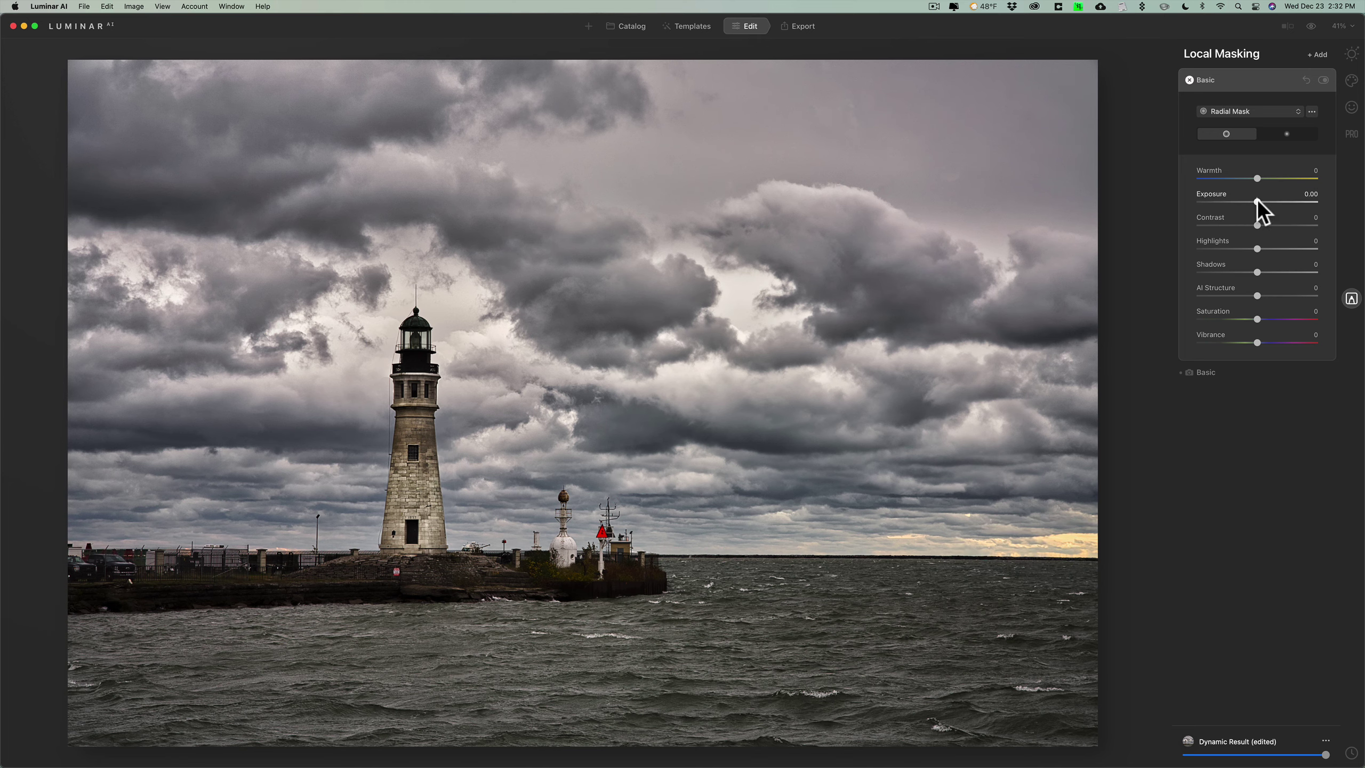
- Try Exposure at 5.00 to check which area the radial mask affects, and reset it to 0
left_click_drag(1257, 202, 1309, 202)
left_click_drag(1334, 212, 1324, 207)
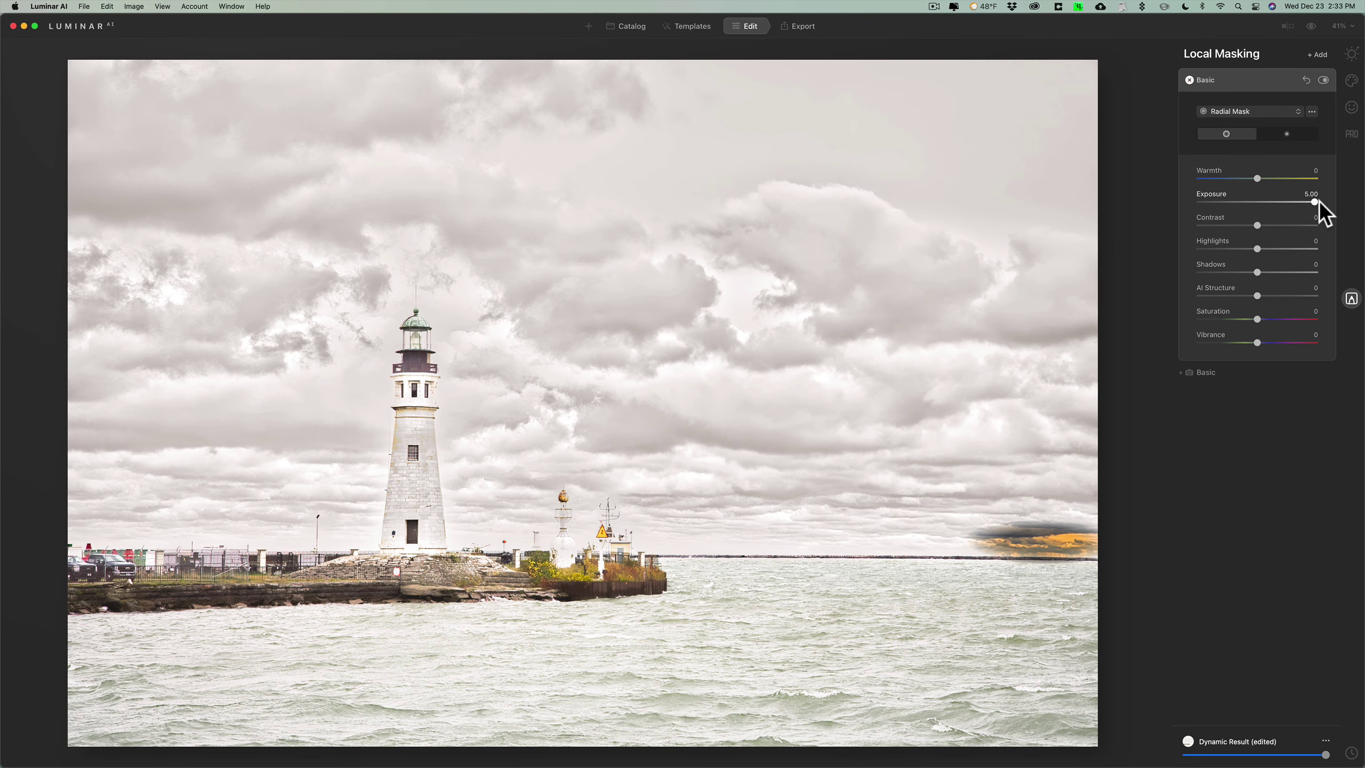
double_click(1316, 202)
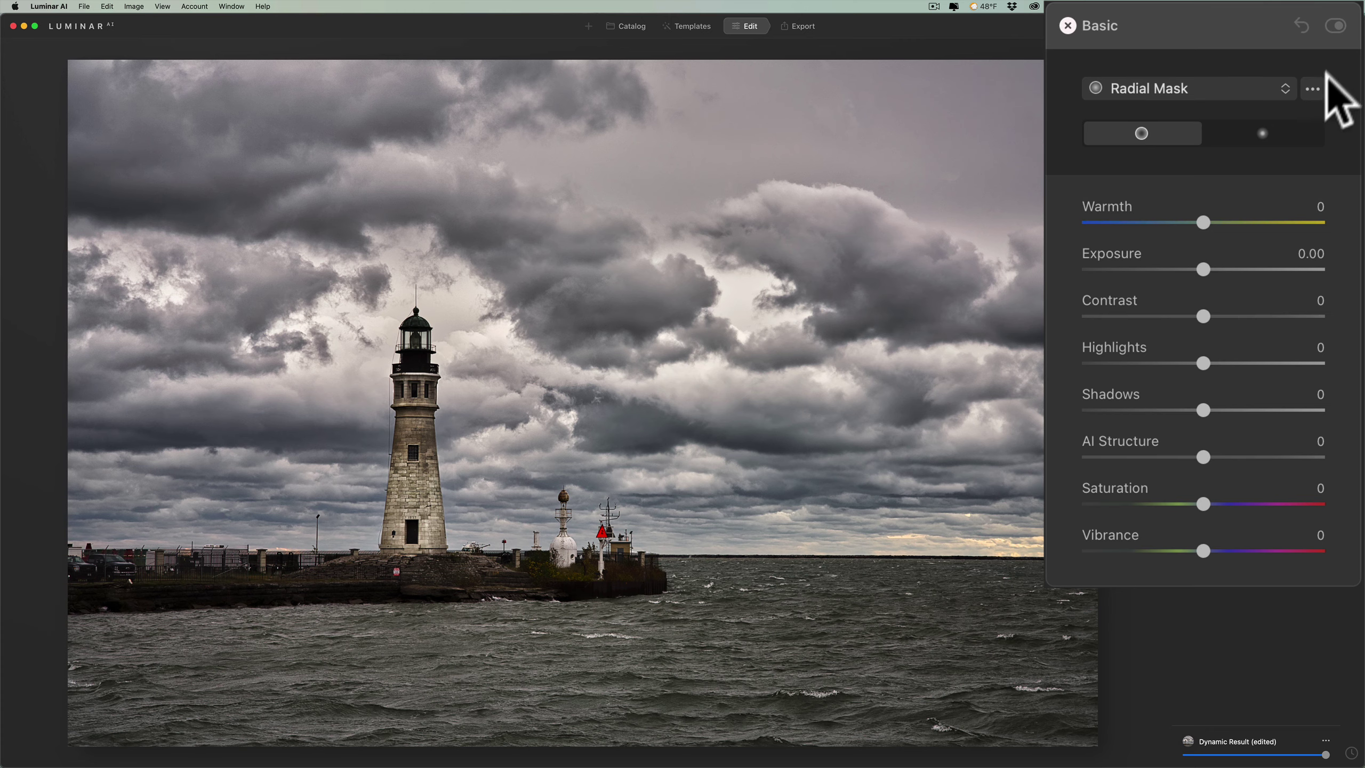
- Invert the radial mask and set Exposure to 5.00 to check the area it covers
left_click(1312, 88)
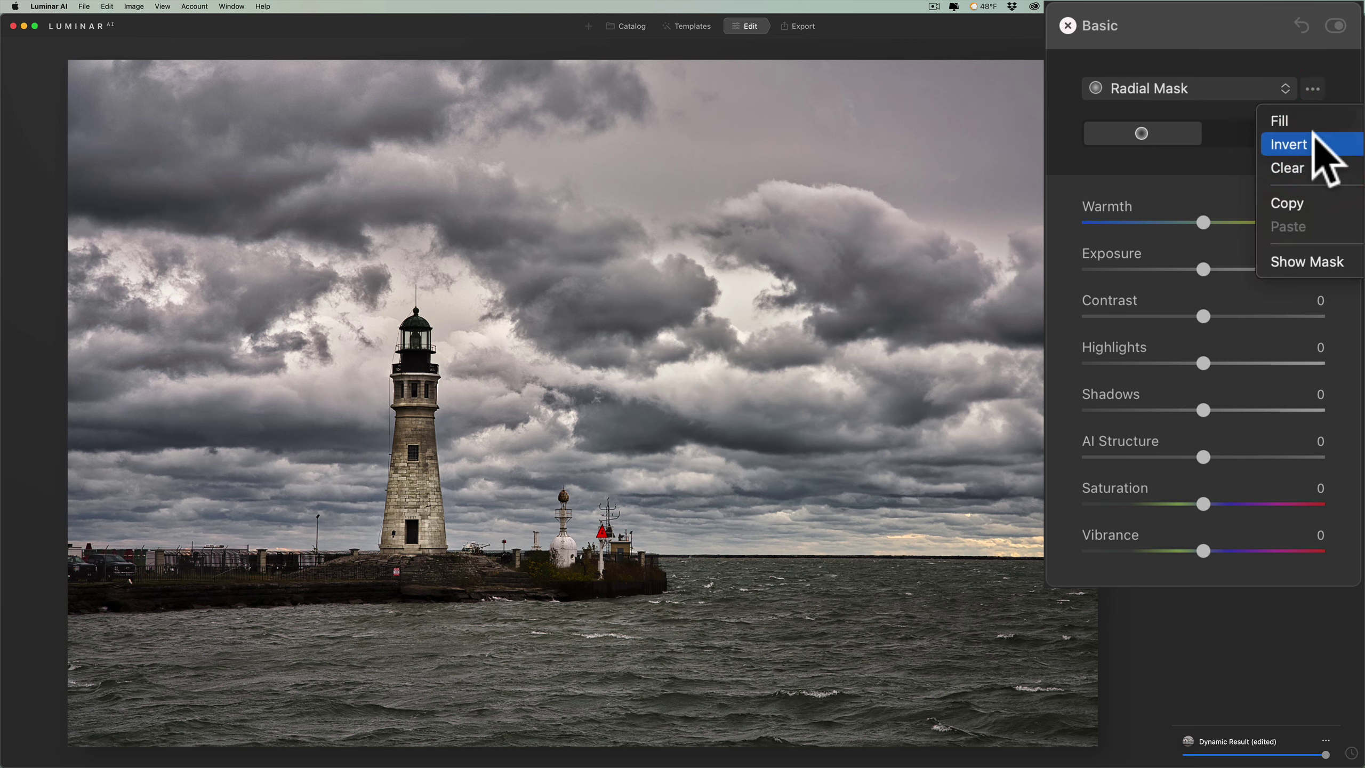
left_click(1311, 261)
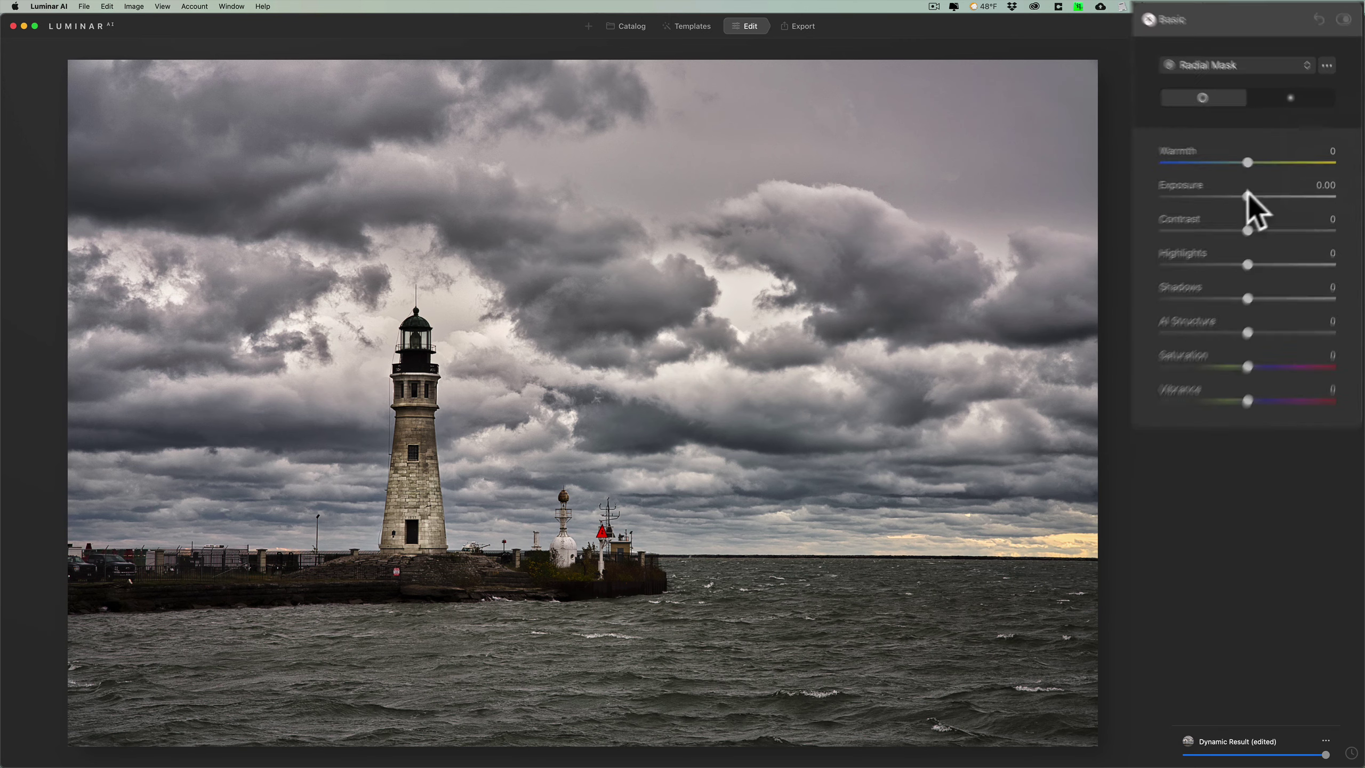
left_click_drag(1257, 202, 1322, 199)
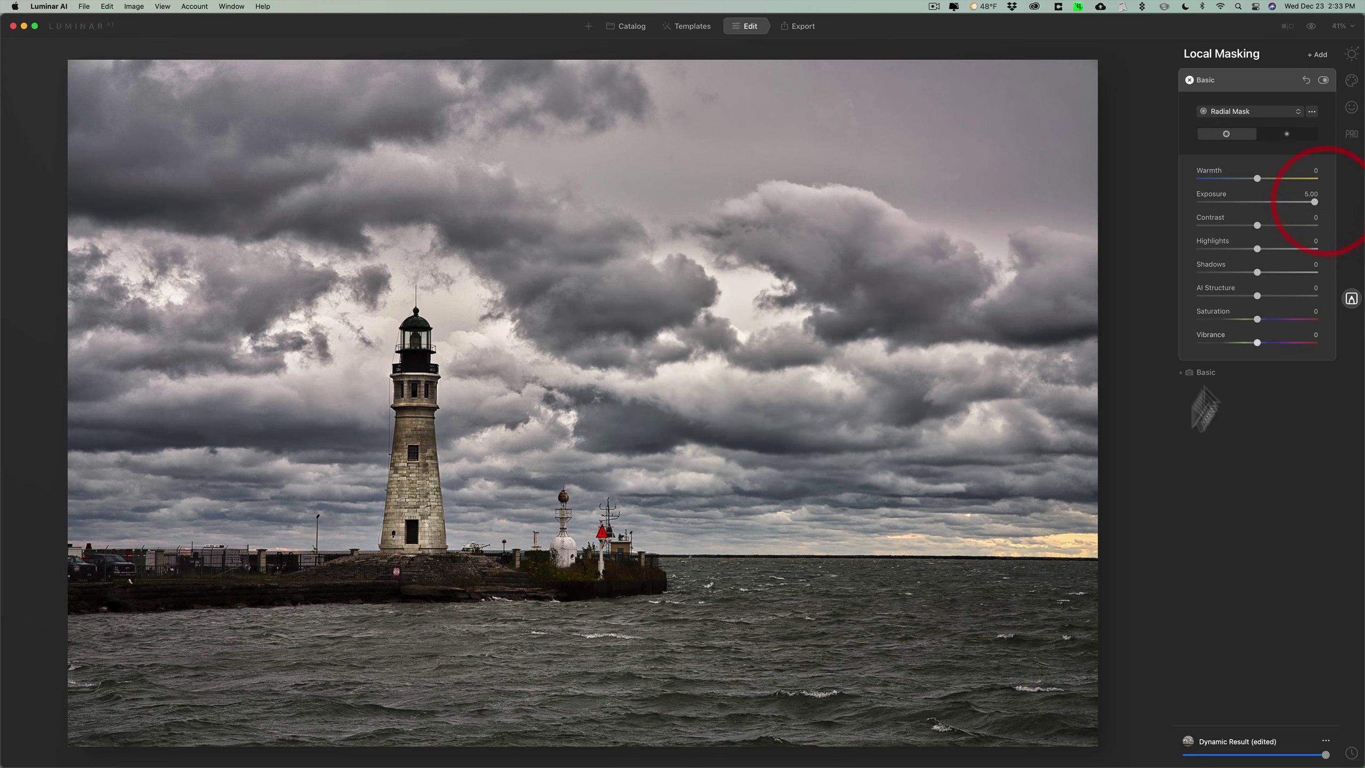
left_click(1037, 538)
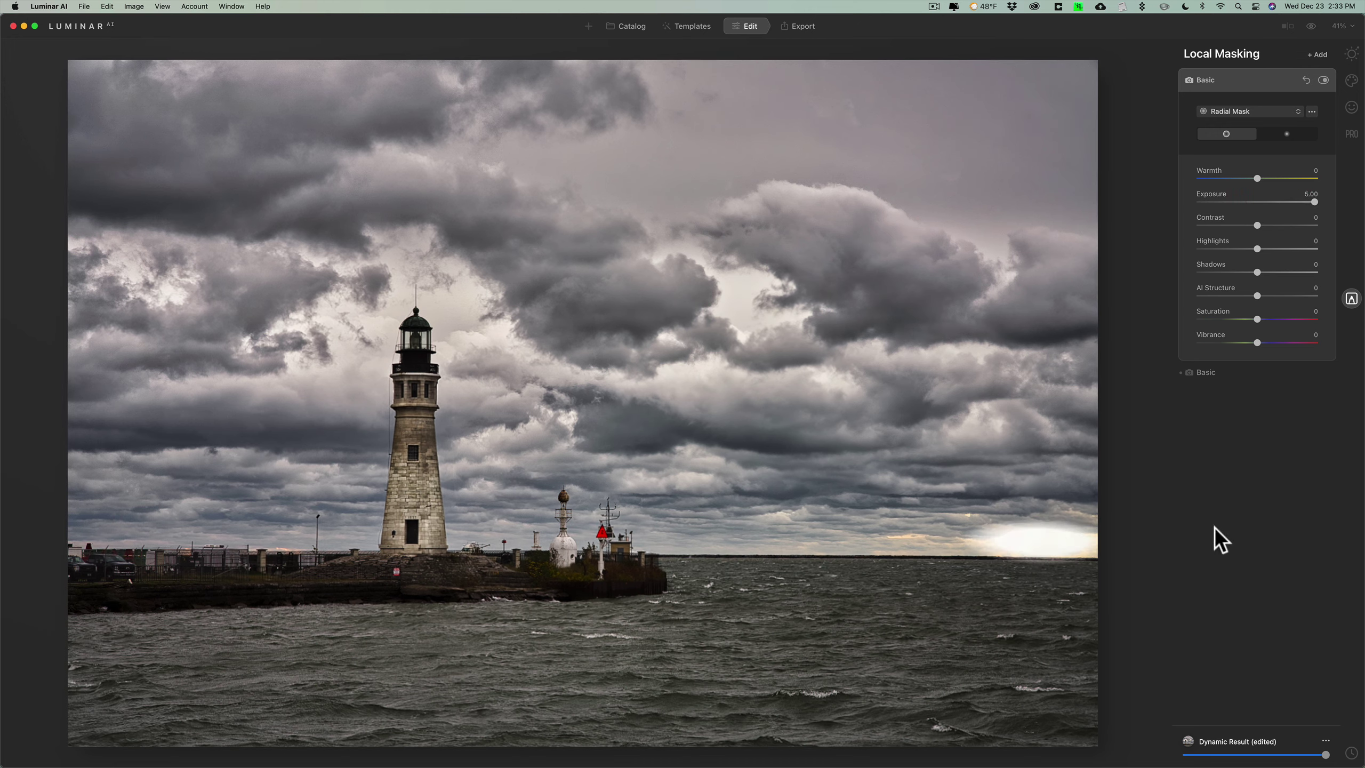
- Reset the radial adjustment's Exposure to 0 and slightly raise Saturation for the horizon glow
left_click(1307, 202)
double_click(1307, 202)
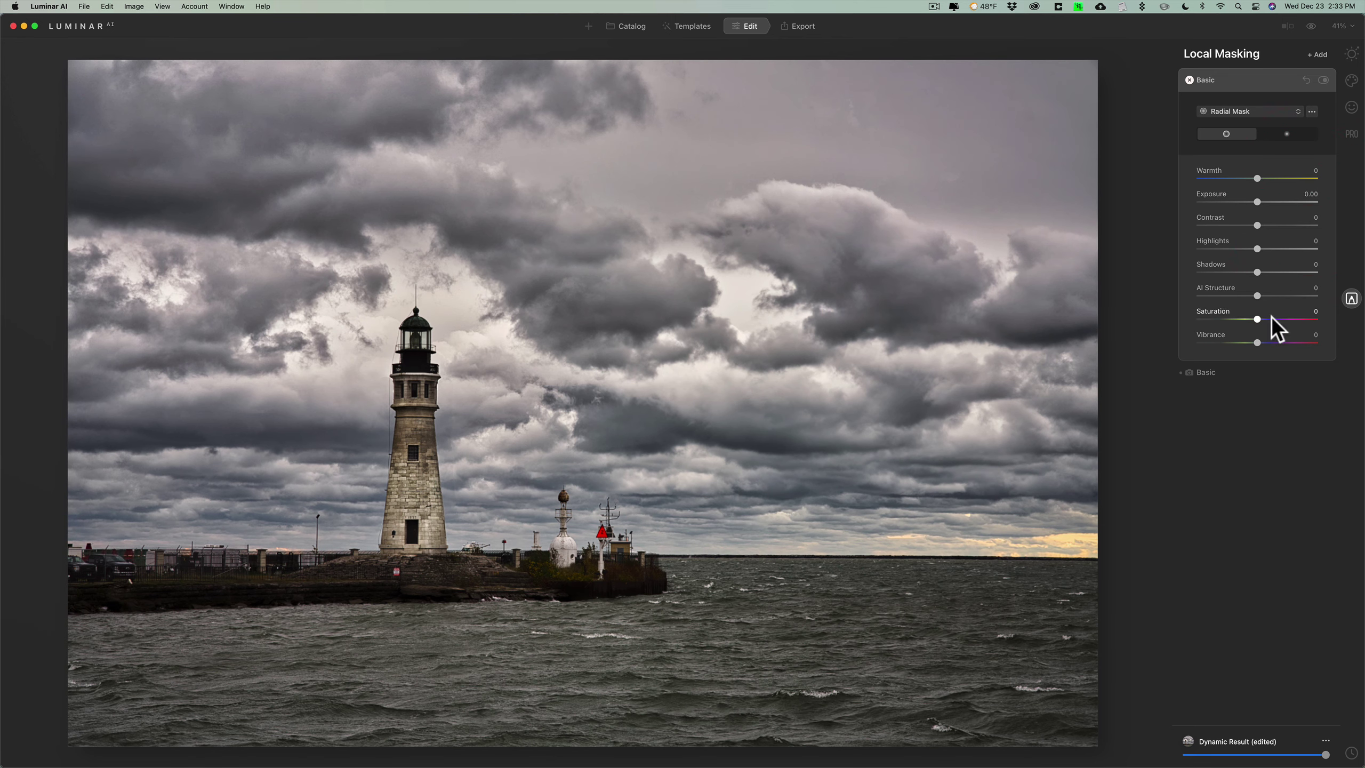
left_click_drag(1257, 319, 1270, 320)
left_click(1264, 79)
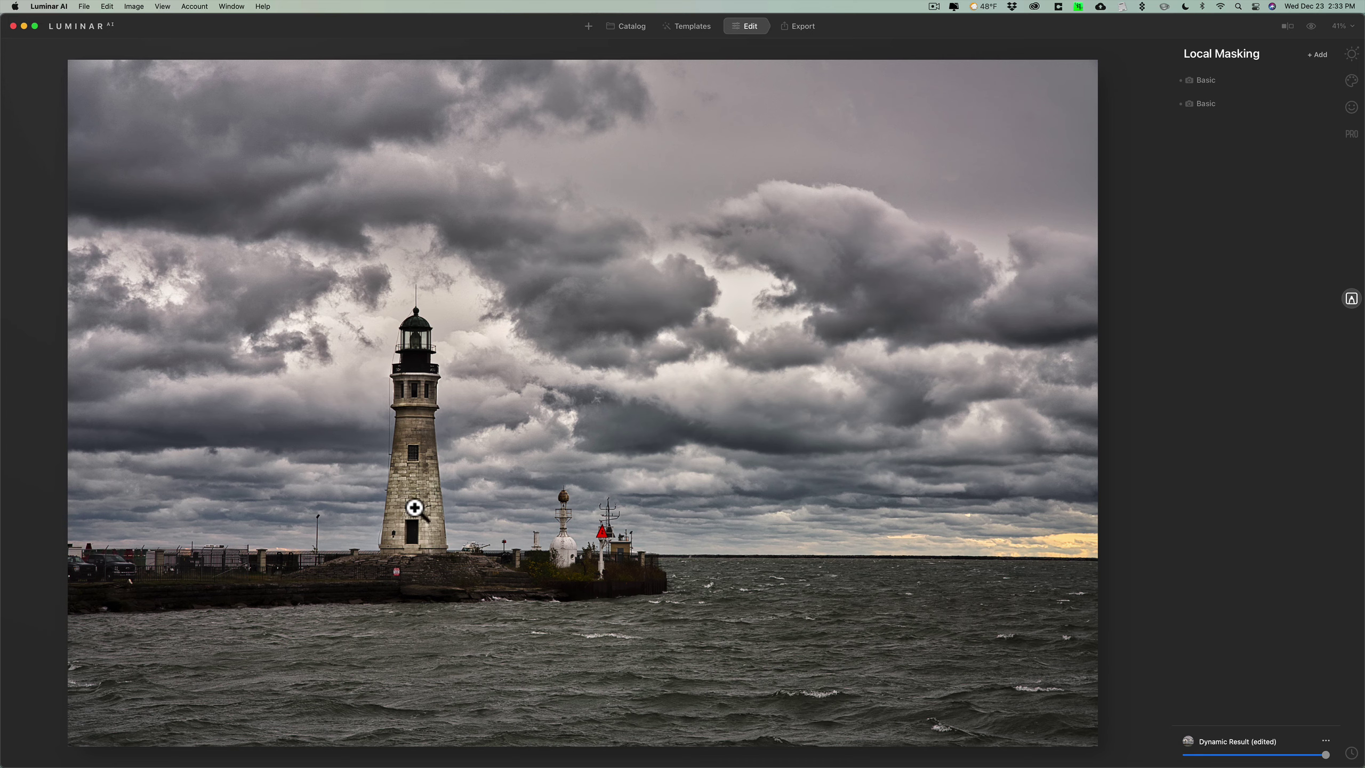
- Review the Structure AI adjustment and its gradient mask in Essentials, and collapse it
left_click(1351, 54)
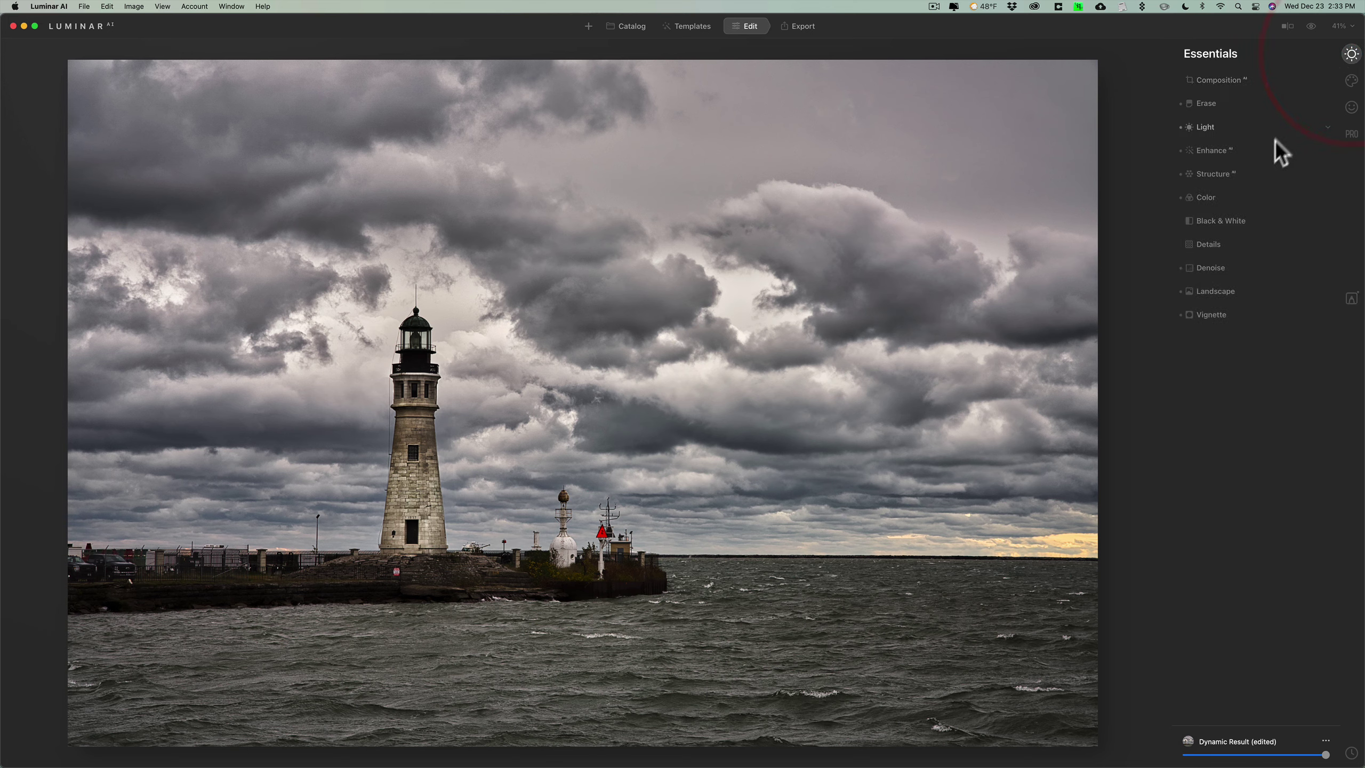
left_click(1271, 172)
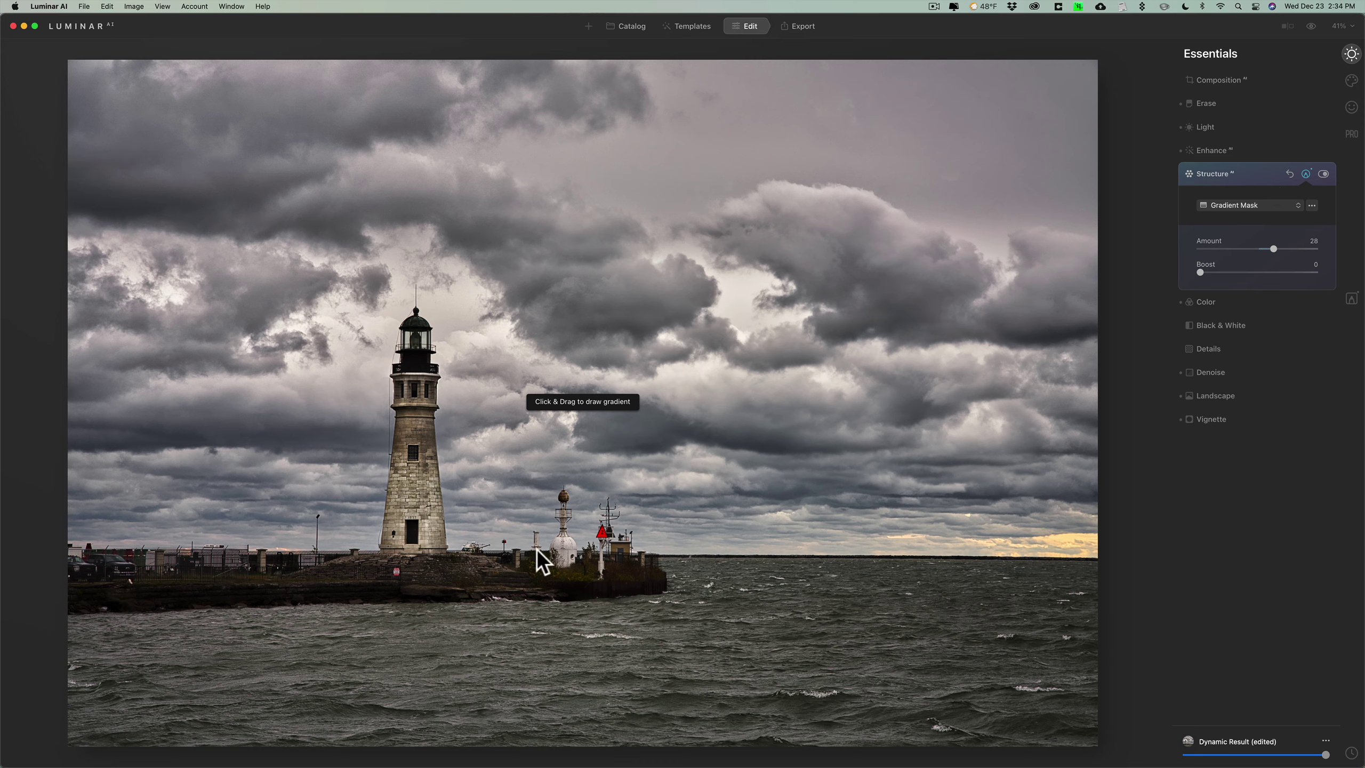
left_click(1269, 174)
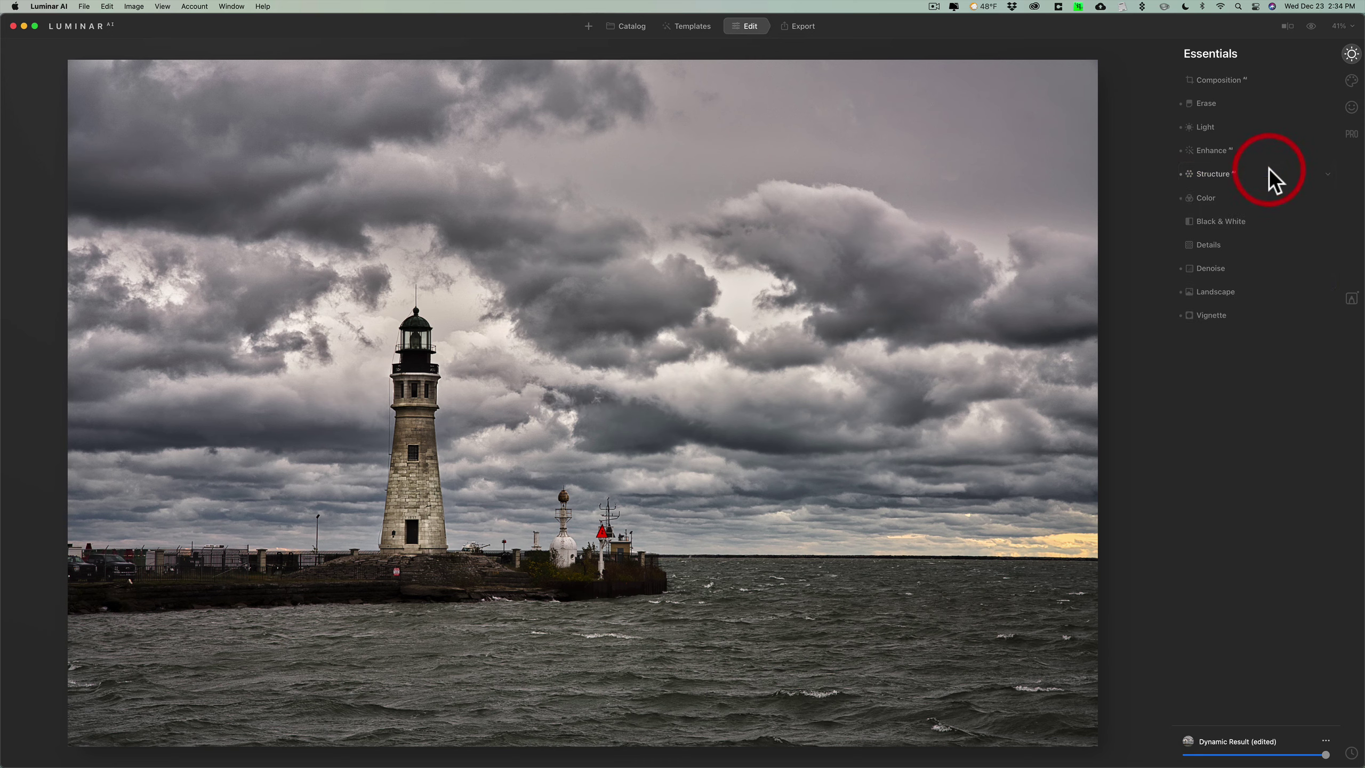